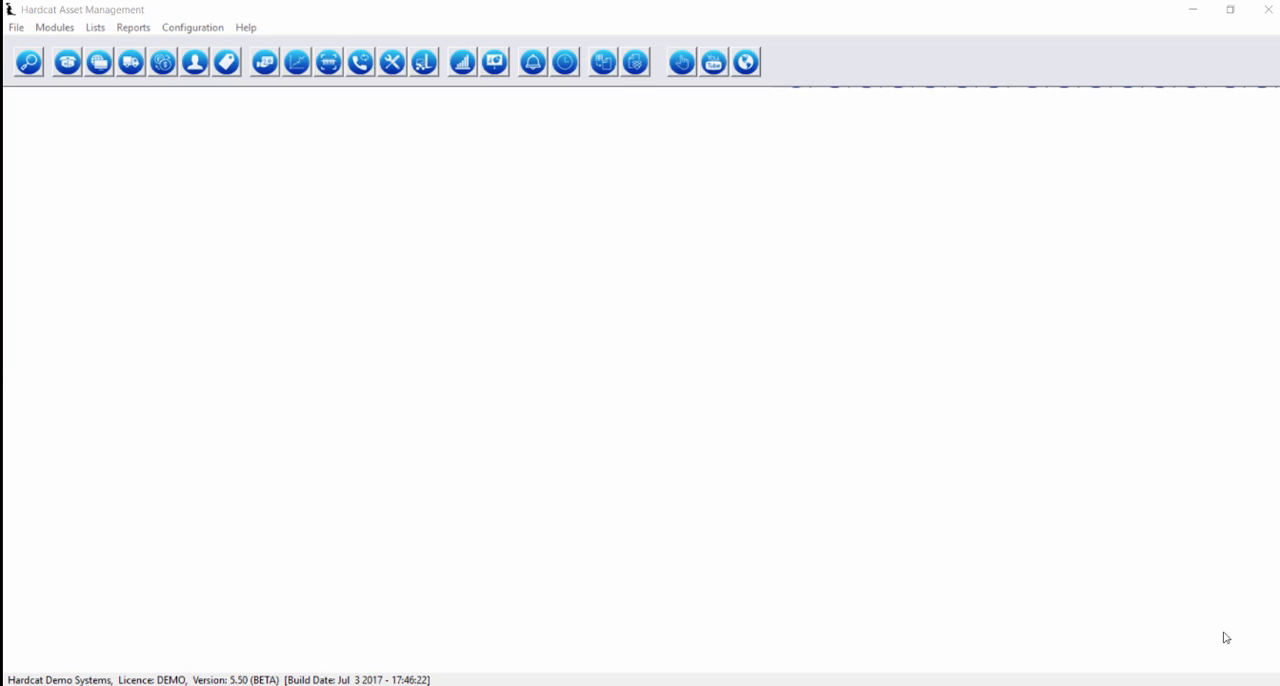
{"action": "left_click", "coordinate": [134, 28]}
{"action": "left_click", "coordinate": [325, 186]}
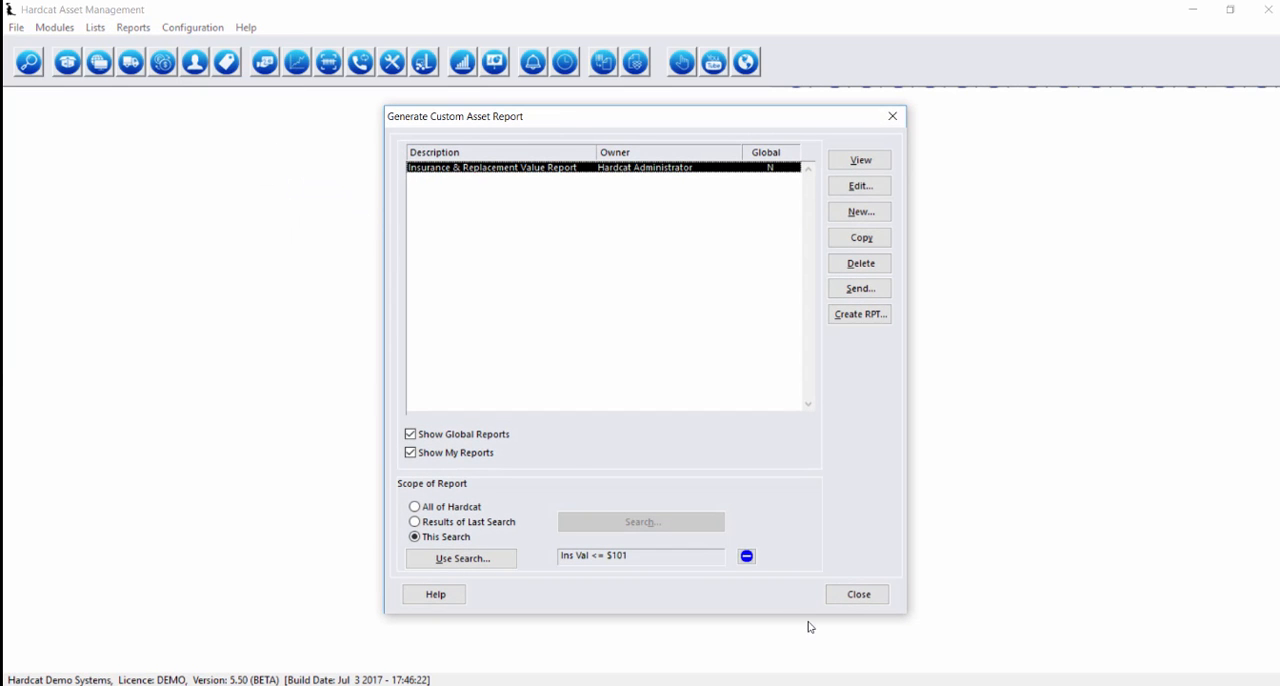
{"action": "left_click", "coordinate": [857, 596]}
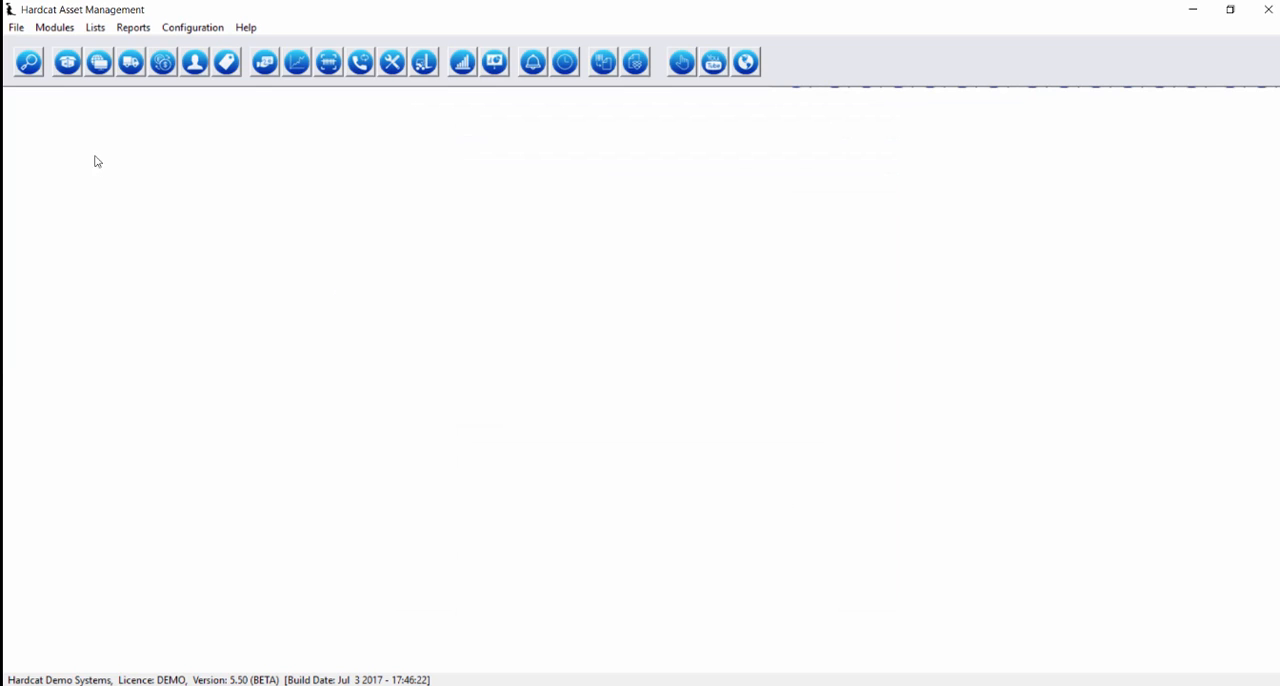
Open the asset search and start a new custom asset report definition from its custom reports
{"action": "left_click", "coordinate": [68, 63]}
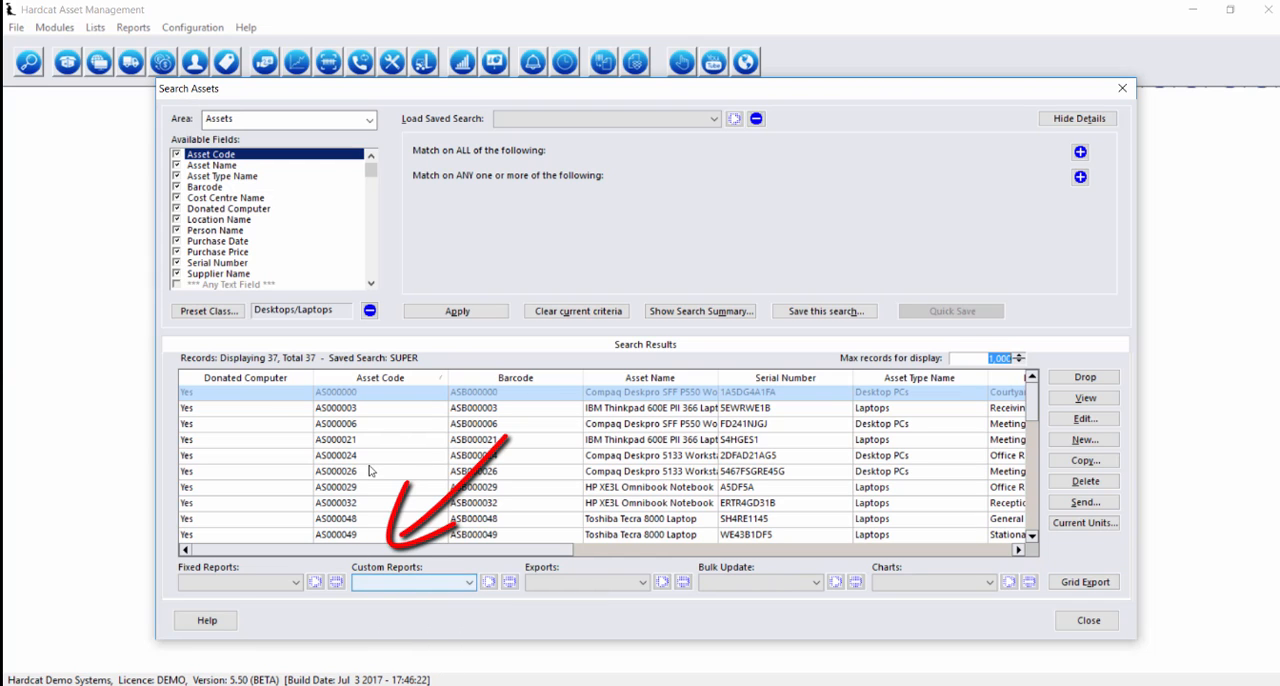
{"action": "left_click", "coordinate": [465, 582]}
{"action": "left_click", "coordinate": [437, 597]}
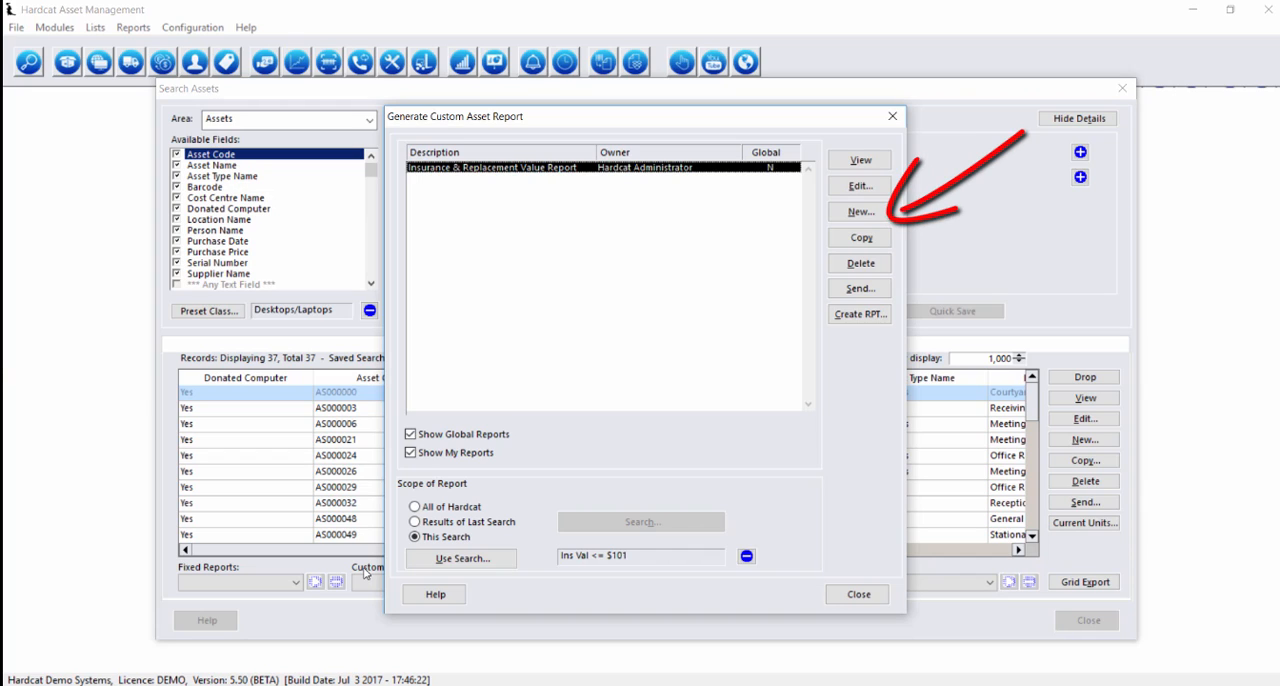
{"action": "left_click", "coordinate": [850, 212]}
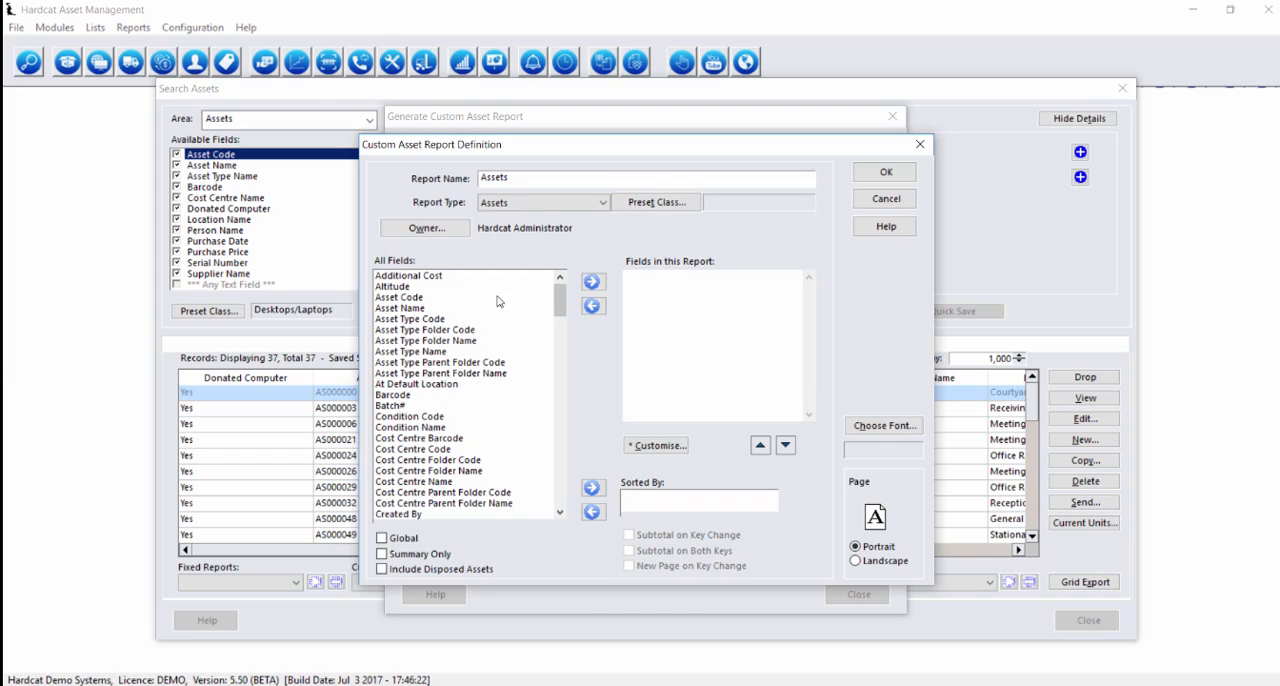
Add the Asset Code, Asset Name and Barcode fields to the new report
{"action": "double_click", "coordinate": [406, 299]}
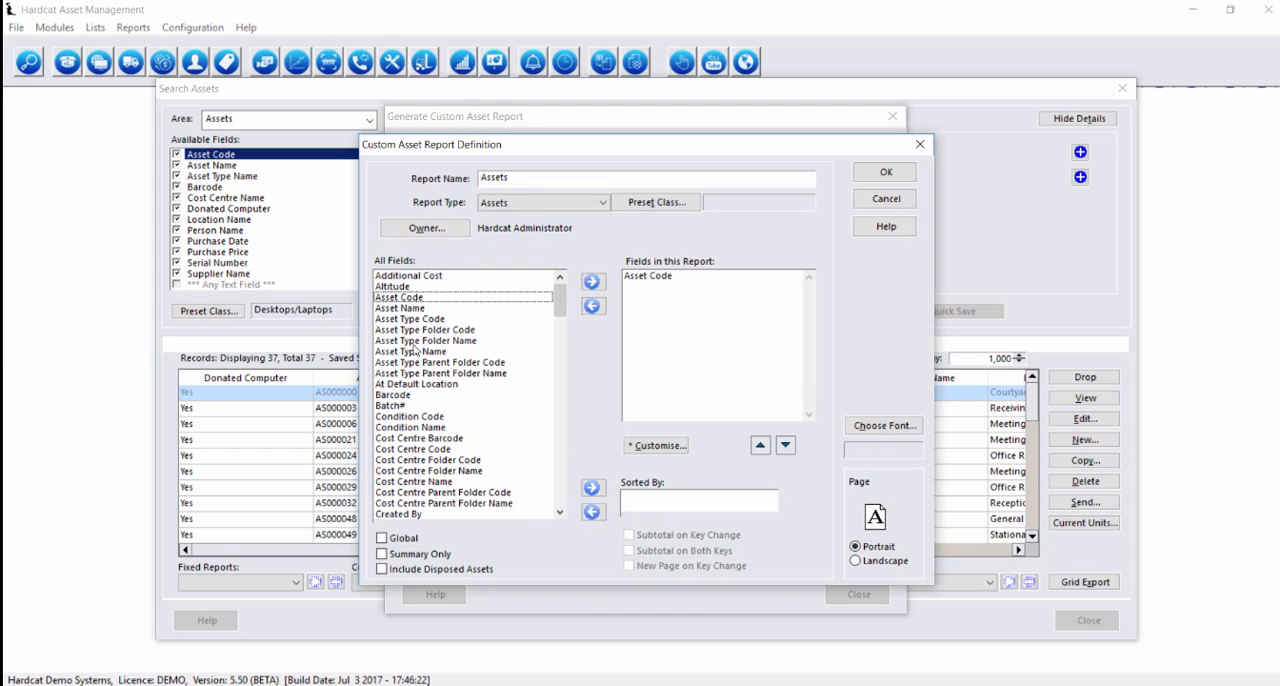
{"action": "double_click", "coordinate": [406, 309]}
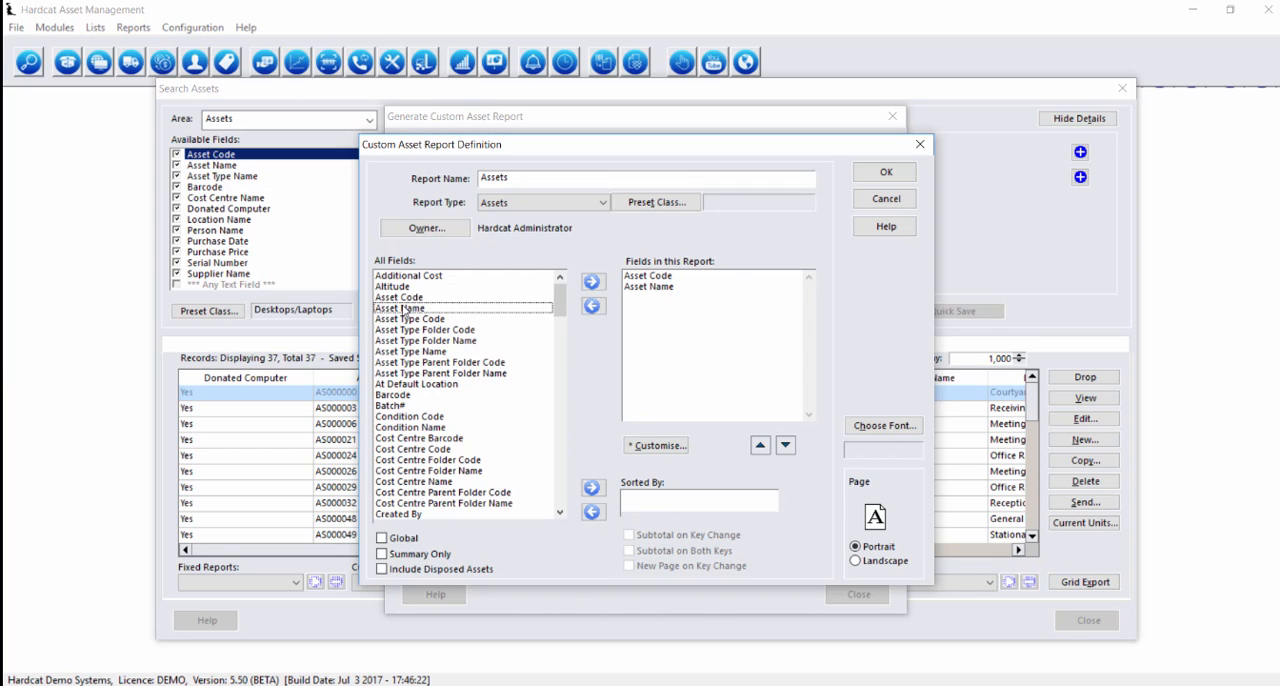
{"action": "left_click", "coordinate": [421, 309]}
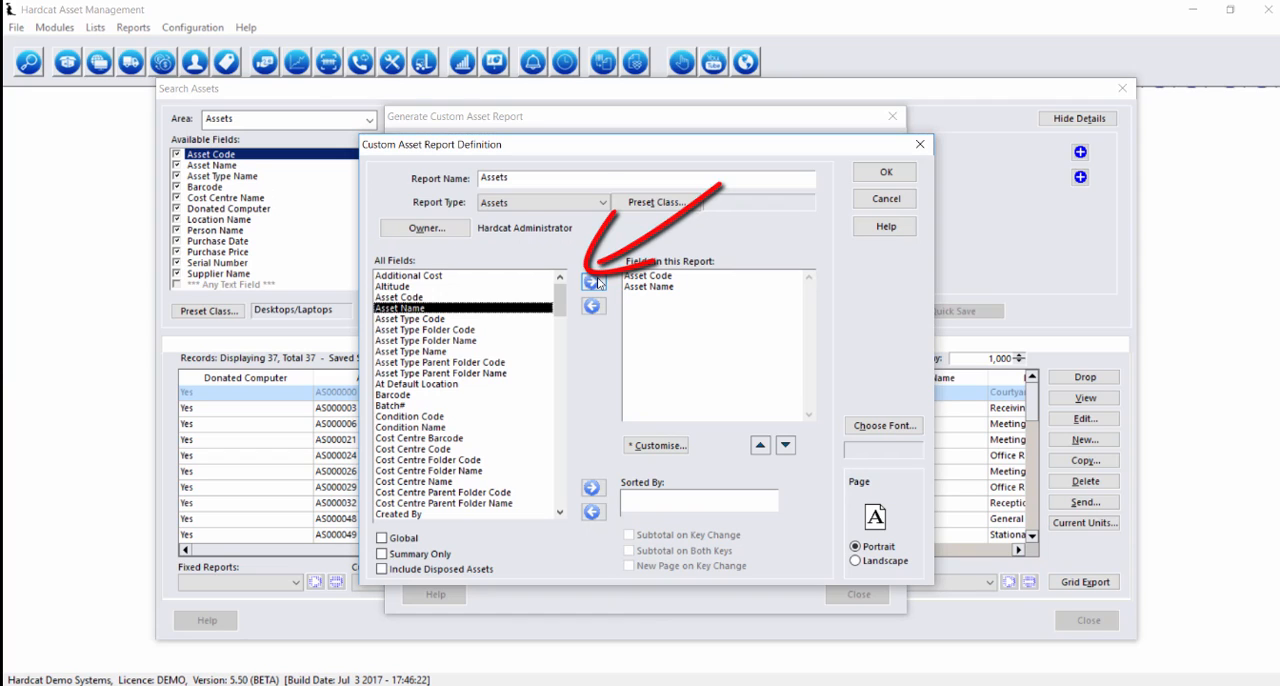
{"action": "double_click", "coordinate": [397, 396]}
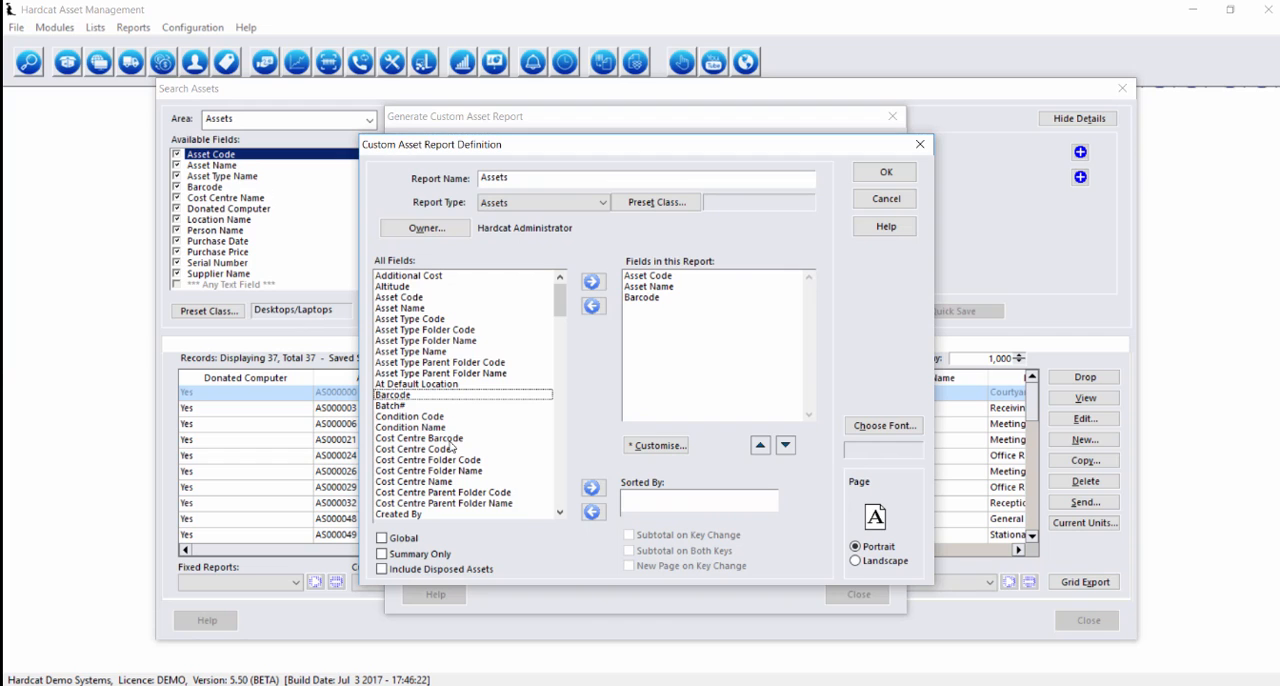
Add the Location Name, Purchase Price and Purchase Date fields to the report
{"action": "scroll", "coordinate": [450, 486], "scroll_direction": "down", "scroll_amount": 6}
{"action": "scroll", "coordinate": [447, 486], "scroll_direction": "down", "scroll_amount": 10}
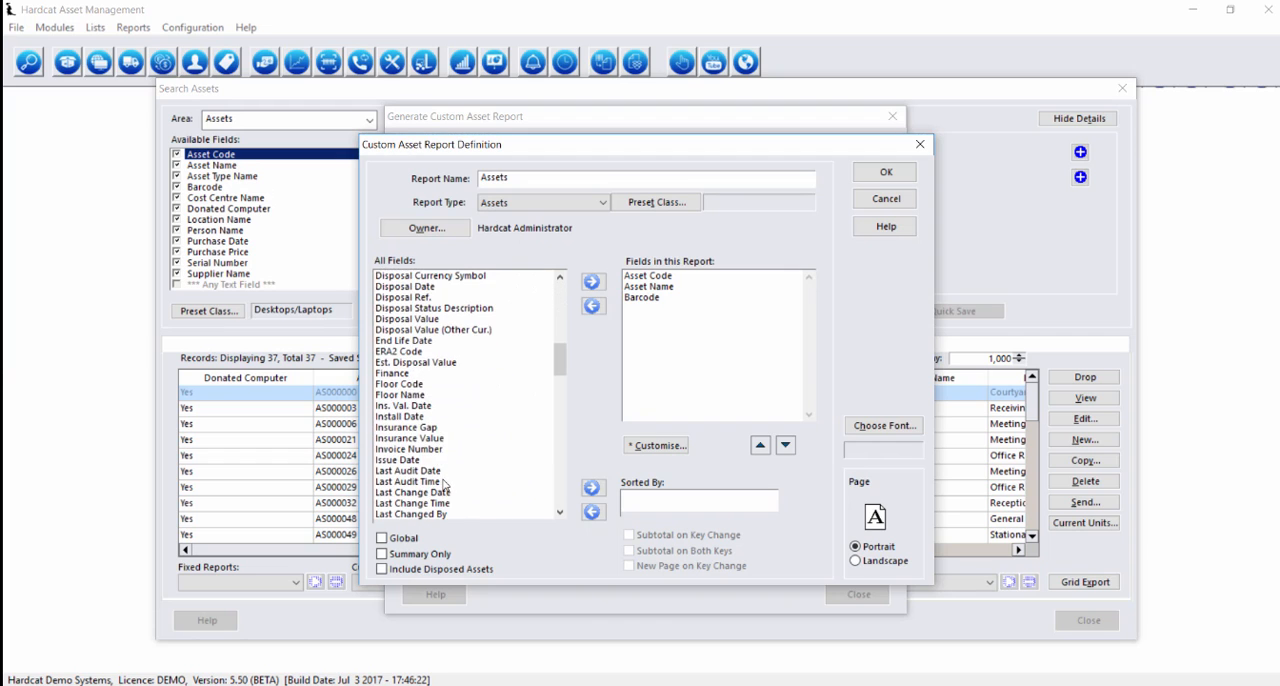
{"action": "scroll", "coordinate": [426, 494], "scroll_direction": "down", "scroll_amount": 2}
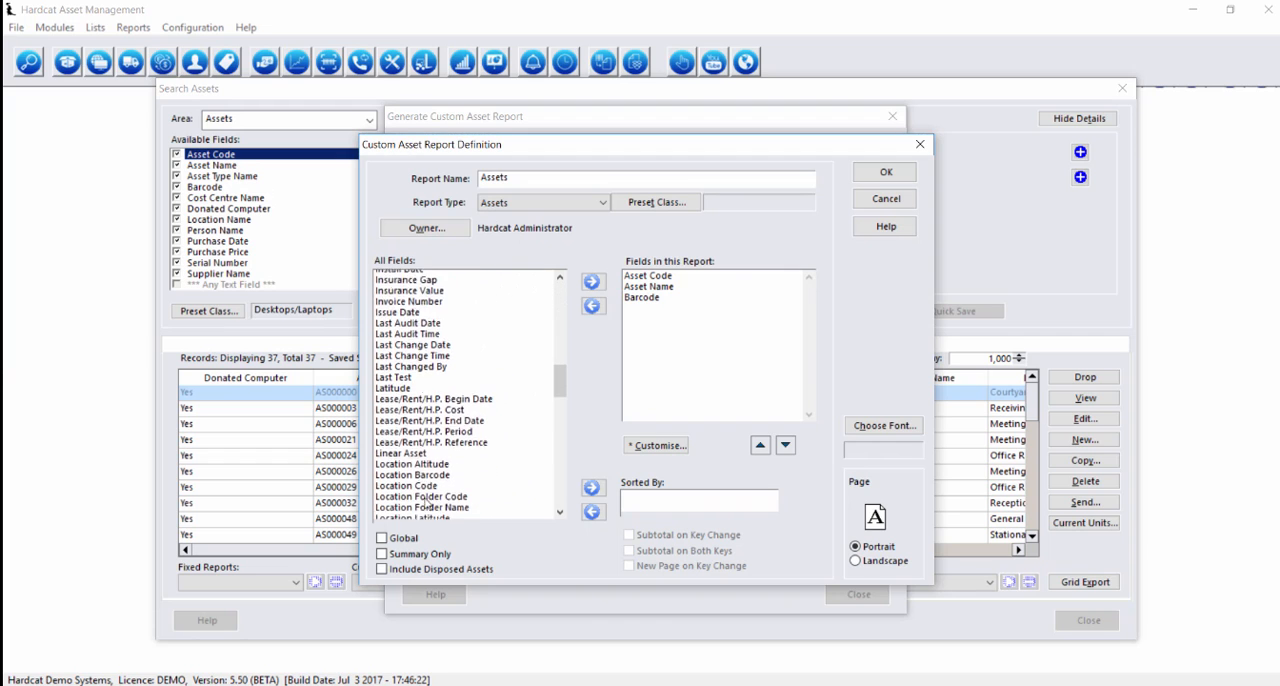
{"action": "left_click", "coordinate": [428, 492]}
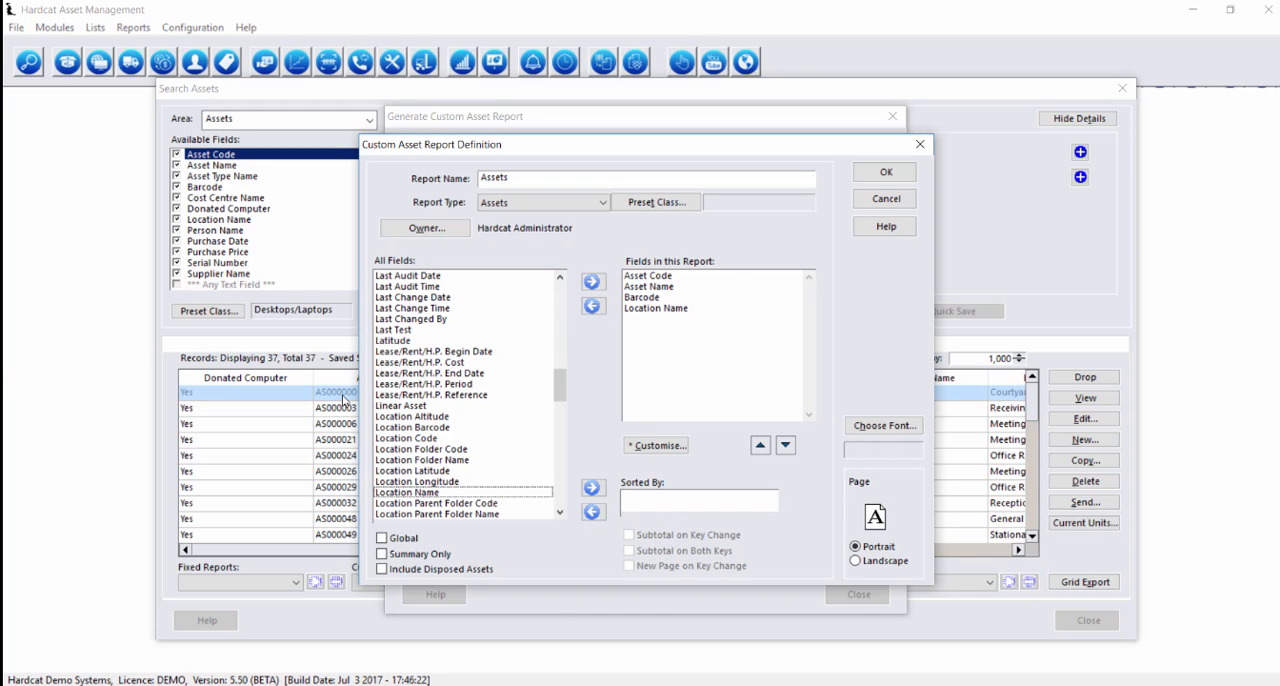
{"action": "left_click_drag", "start_coordinate": [562, 392], "coordinate": [564, 462]}
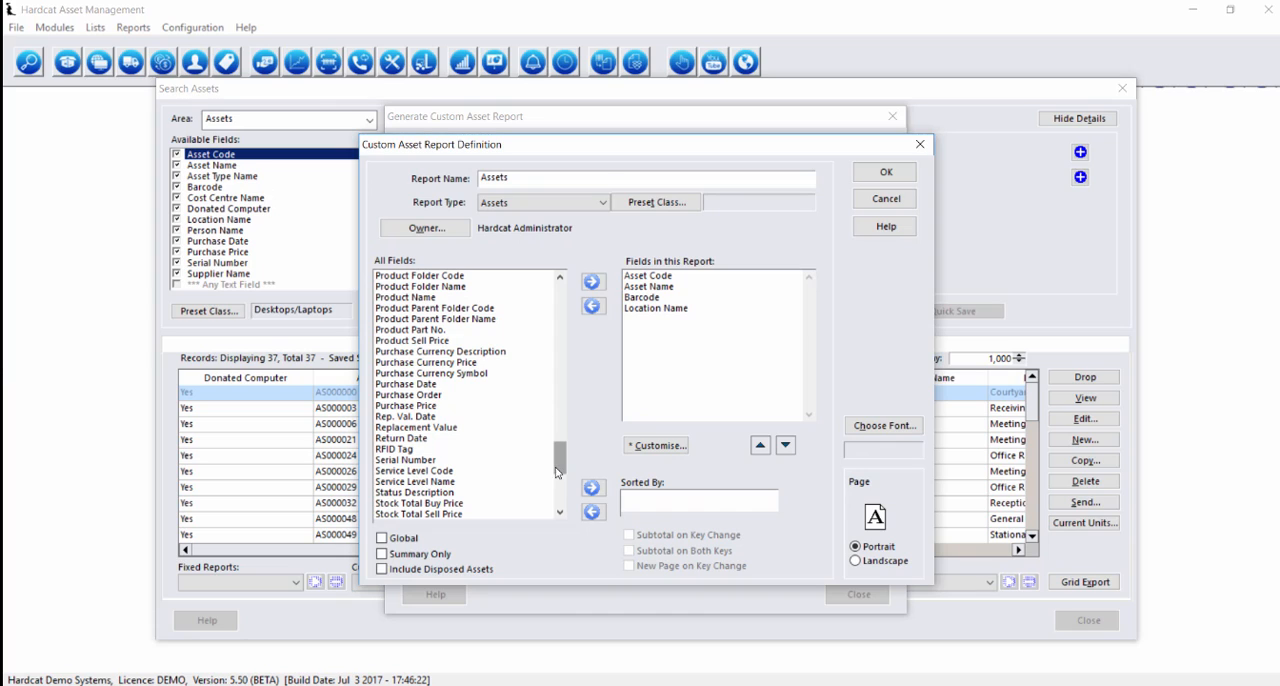
{"action": "double_click", "coordinate": [425, 406]}
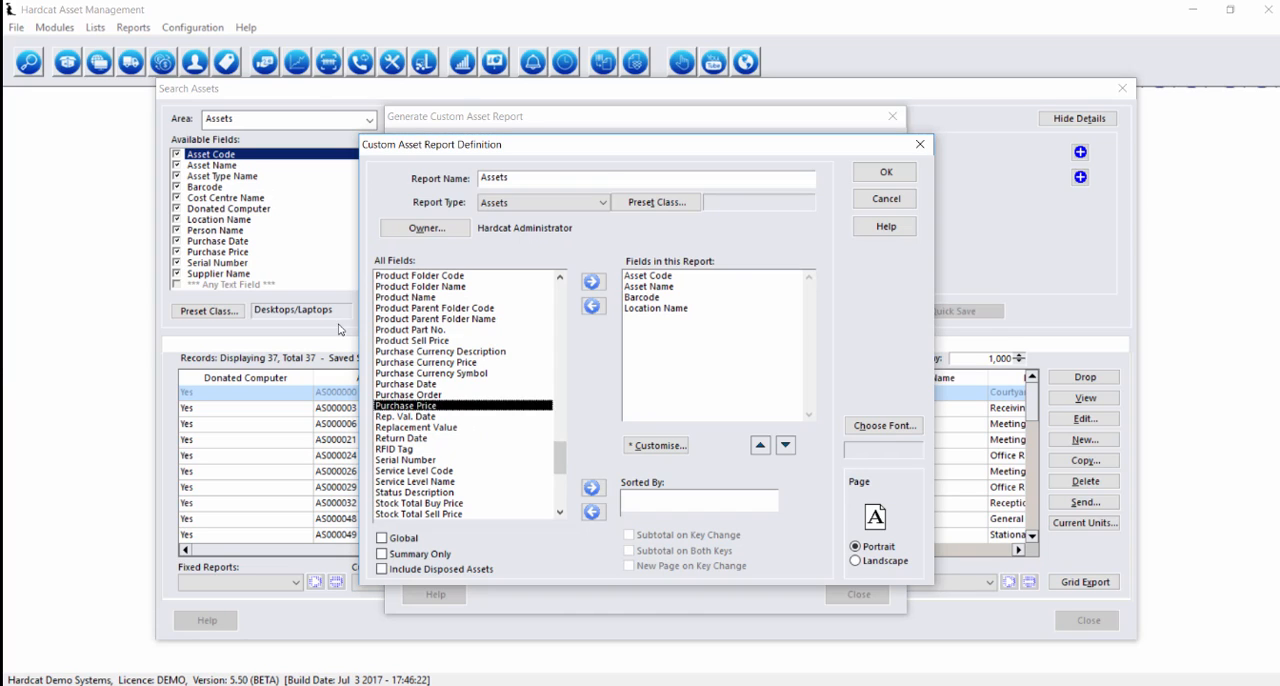
{"action": "double_click", "coordinate": [425, 386]}
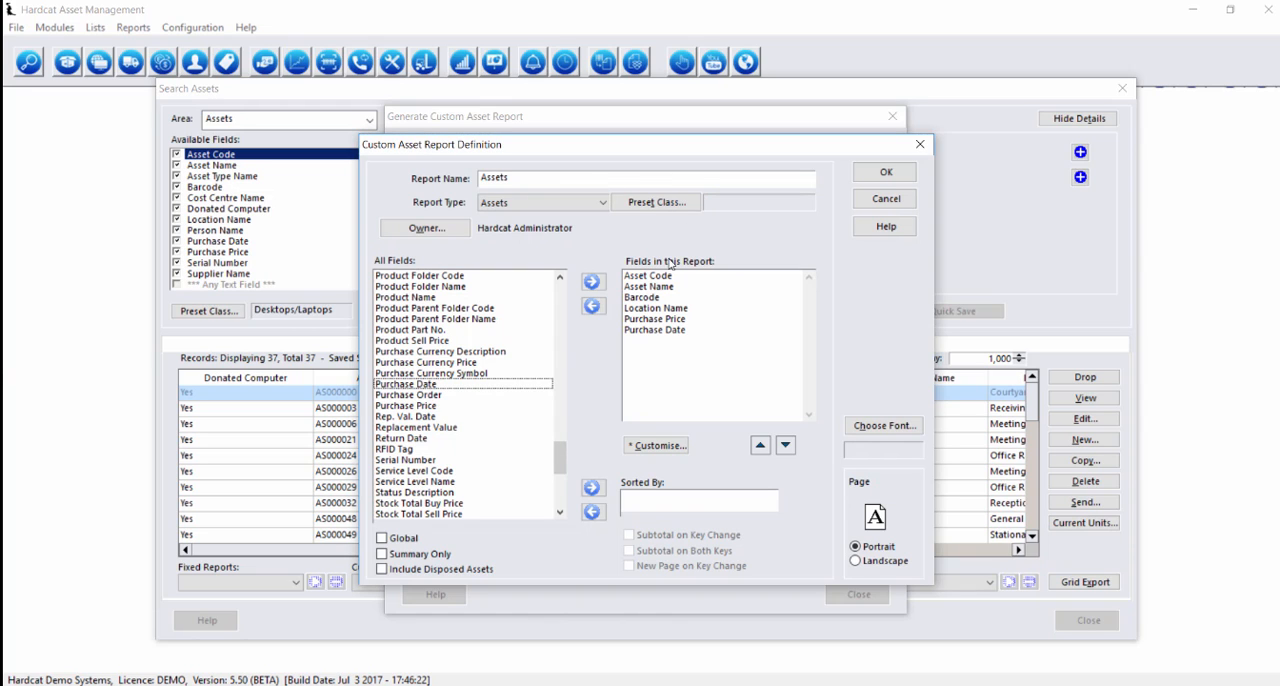
Assign the Desktops/Laptops preset class to the report and add its Donated Computer field
{"action": "left_click", "coordinate": [656, 203]}
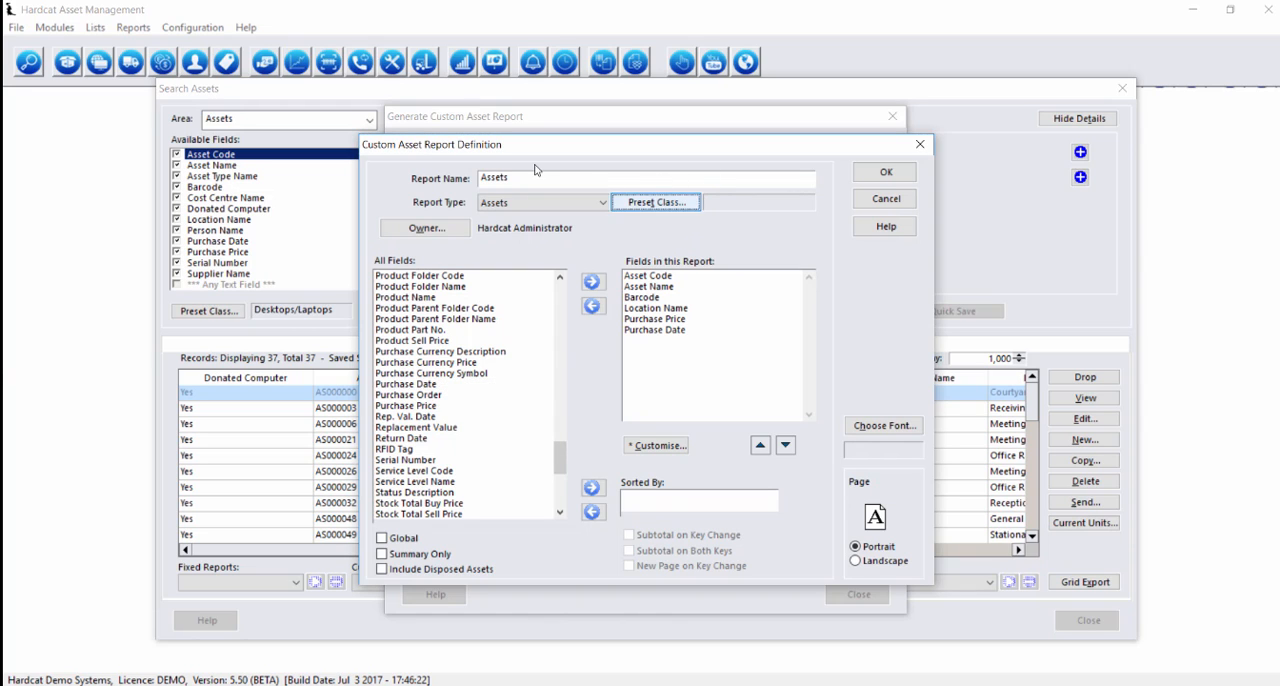
{"action": "left_click", "coordinate": [645, 295]}
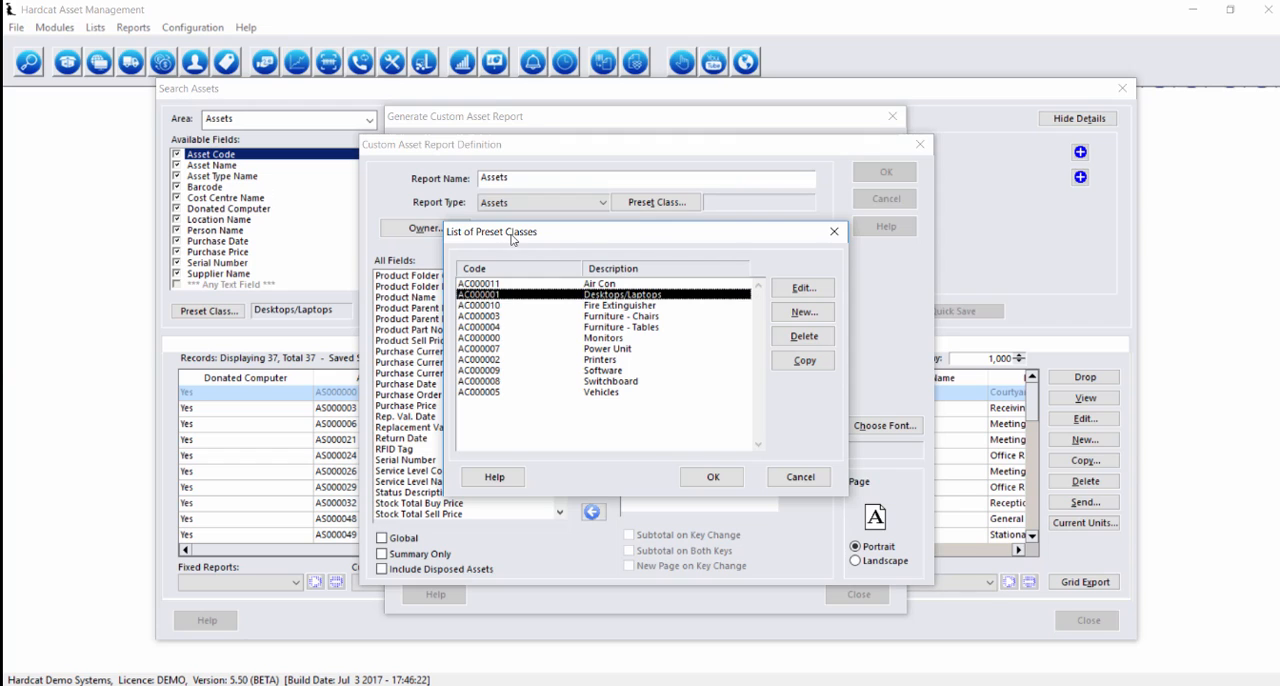
{"action": "left_click", "coordinate": [712, 477]}
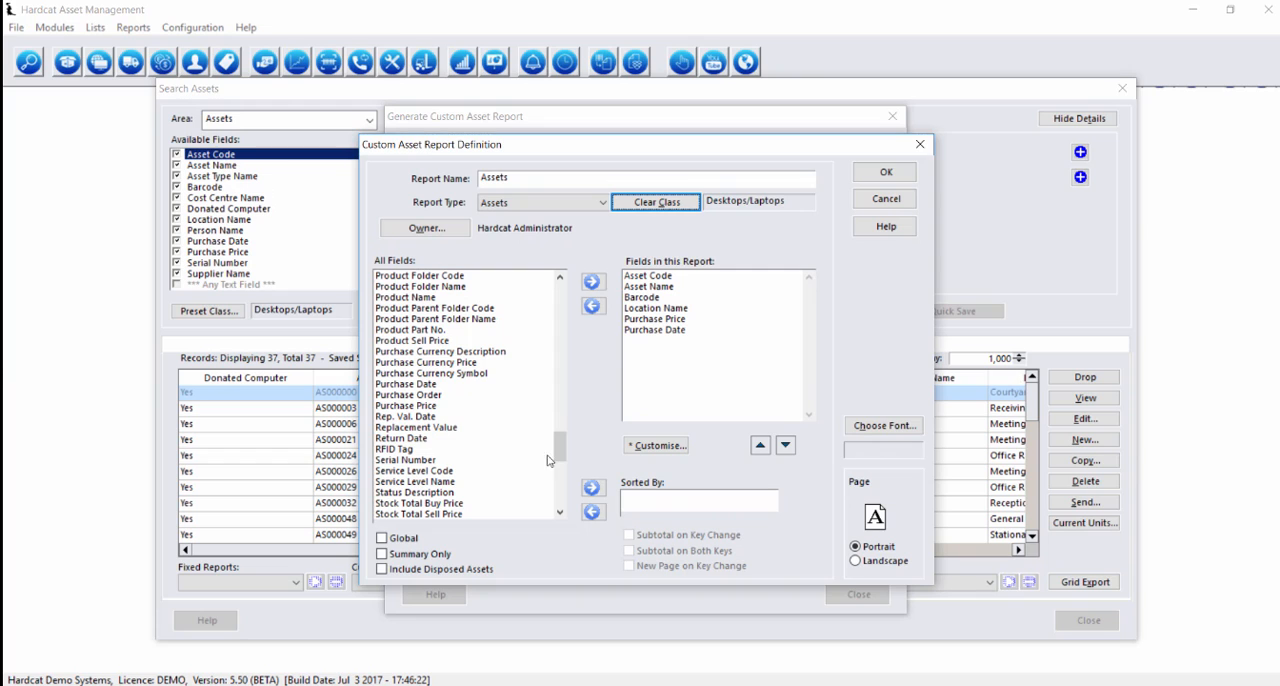
{"action": "left_click_drag", "start_coordinate": [561, 447], "coordinate": [563, 495]}
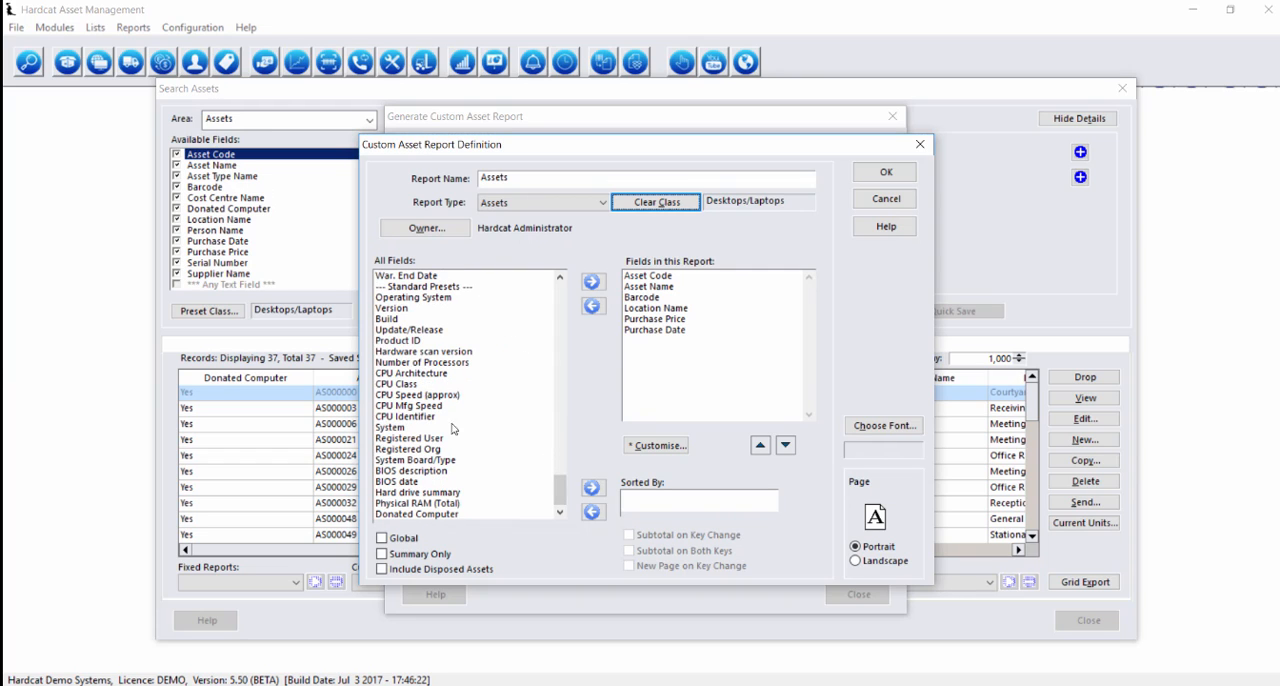
{"action": "double_click", "coordinate": [443, 514]}
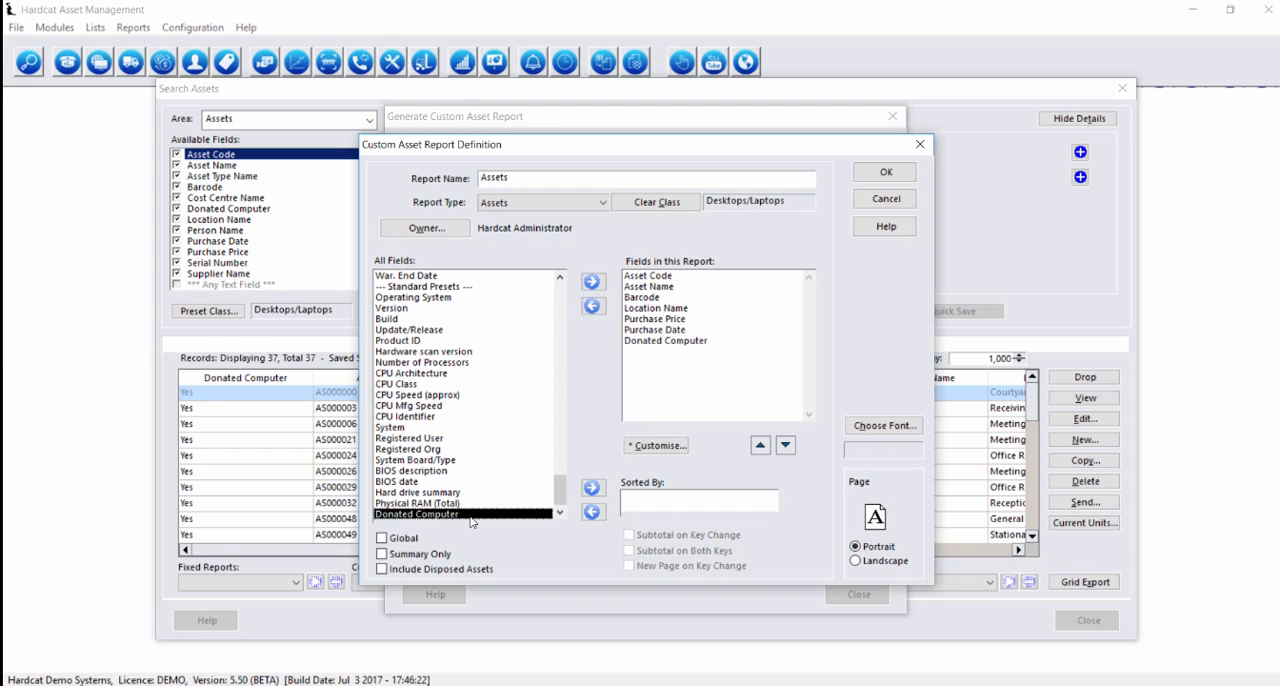
Sort the report by Donated Computer and enable a subtotal on key change
{"action": "left_click", "coordinate": [592, 487]}
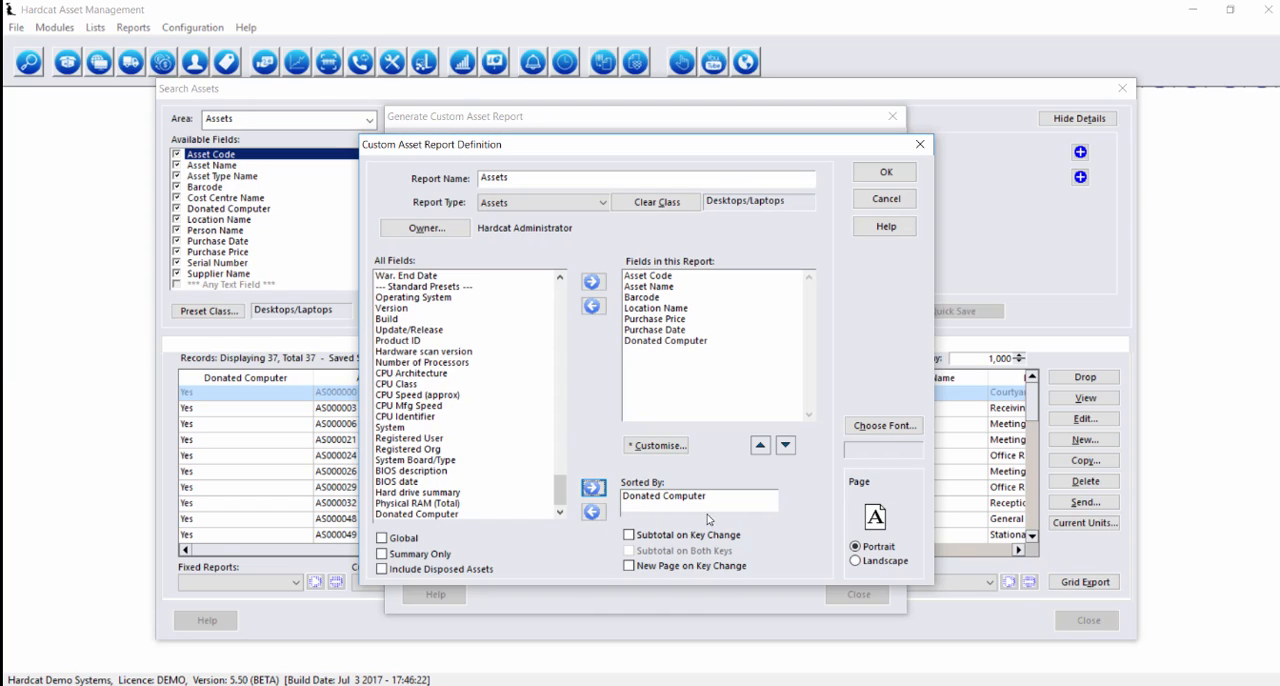
{"action": "left_click", "coordinate": [634, 535]}
{"action": "left_click", "coordinate": [709, 497]}
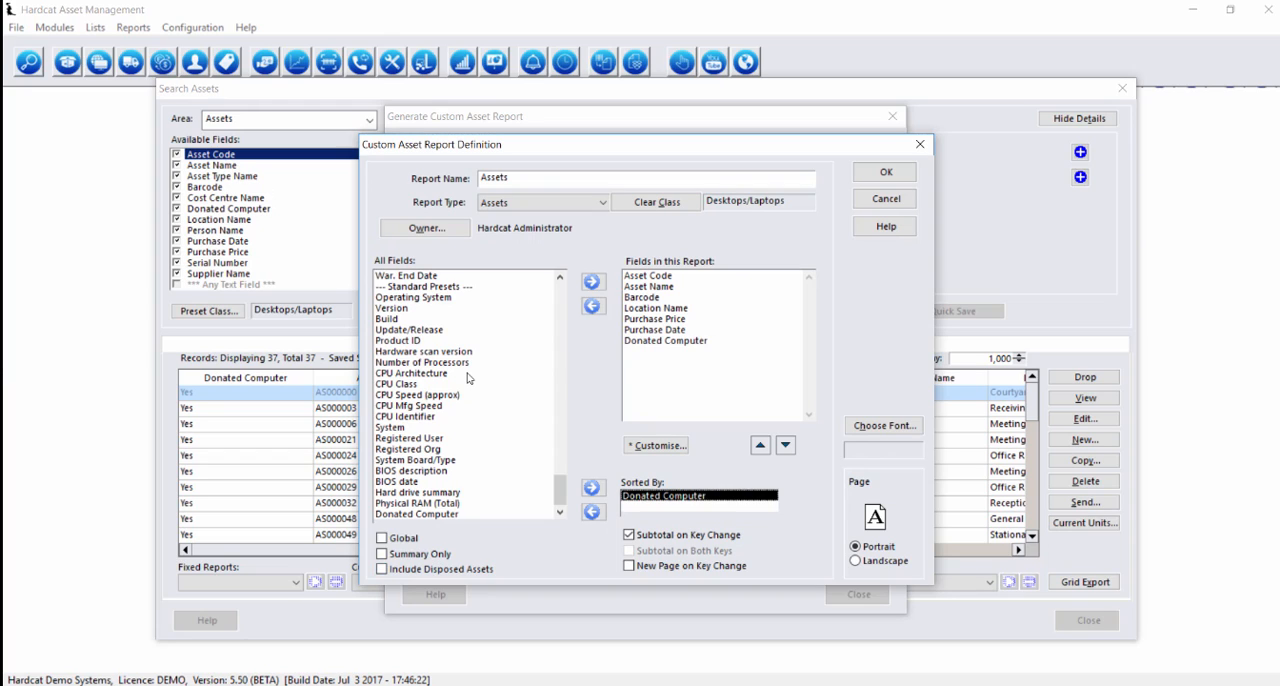
Name the report "Donated Computer Equipment Report"
{"action": "double_click", "coordinate": [564, 176]}
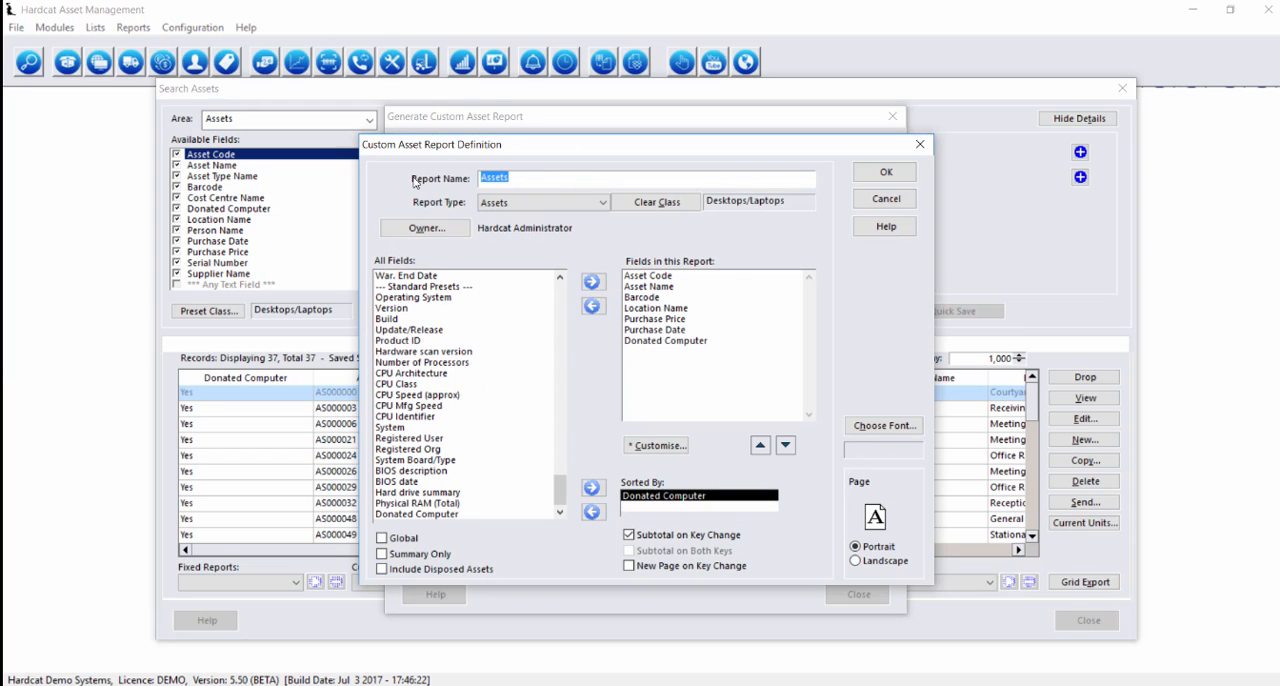
{"action": "key", "text": "BackSpace"}
{"action": "type", "text": "Donated Computer Equipment Report"}
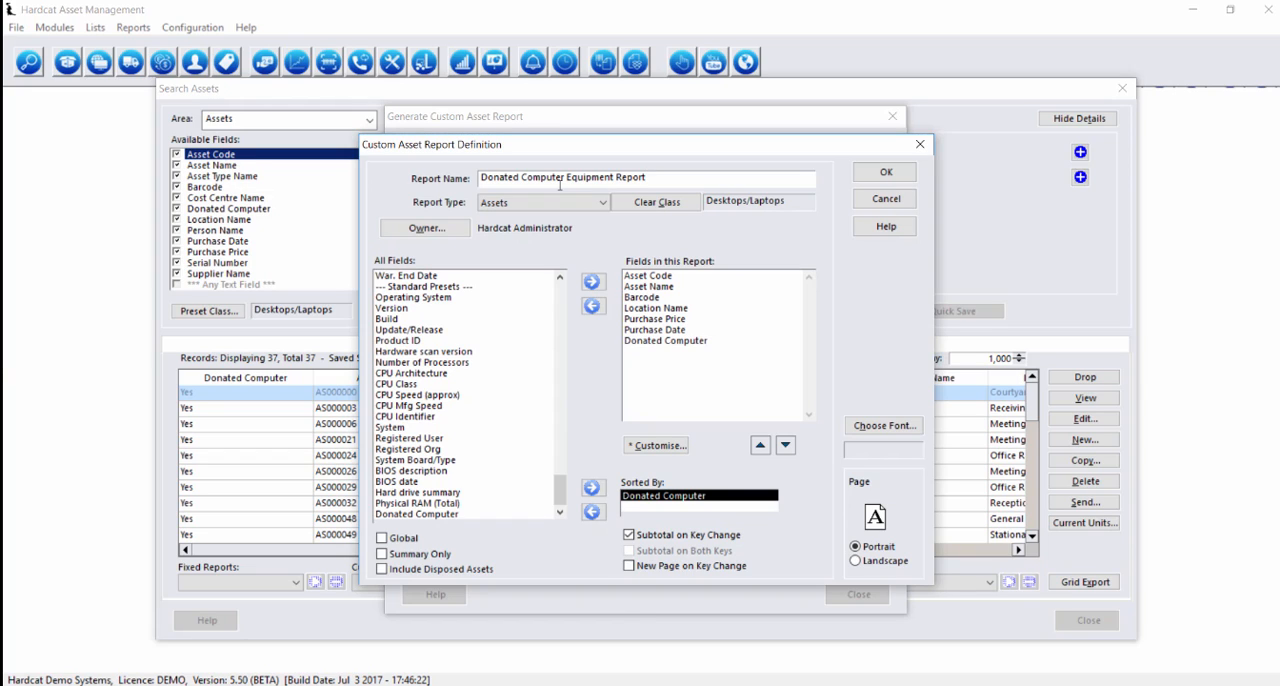
Switch the report's page orientation to Landscape, trying to save the definition before and after the change
{"action": "left_click", "coordinate": [886, 172]}
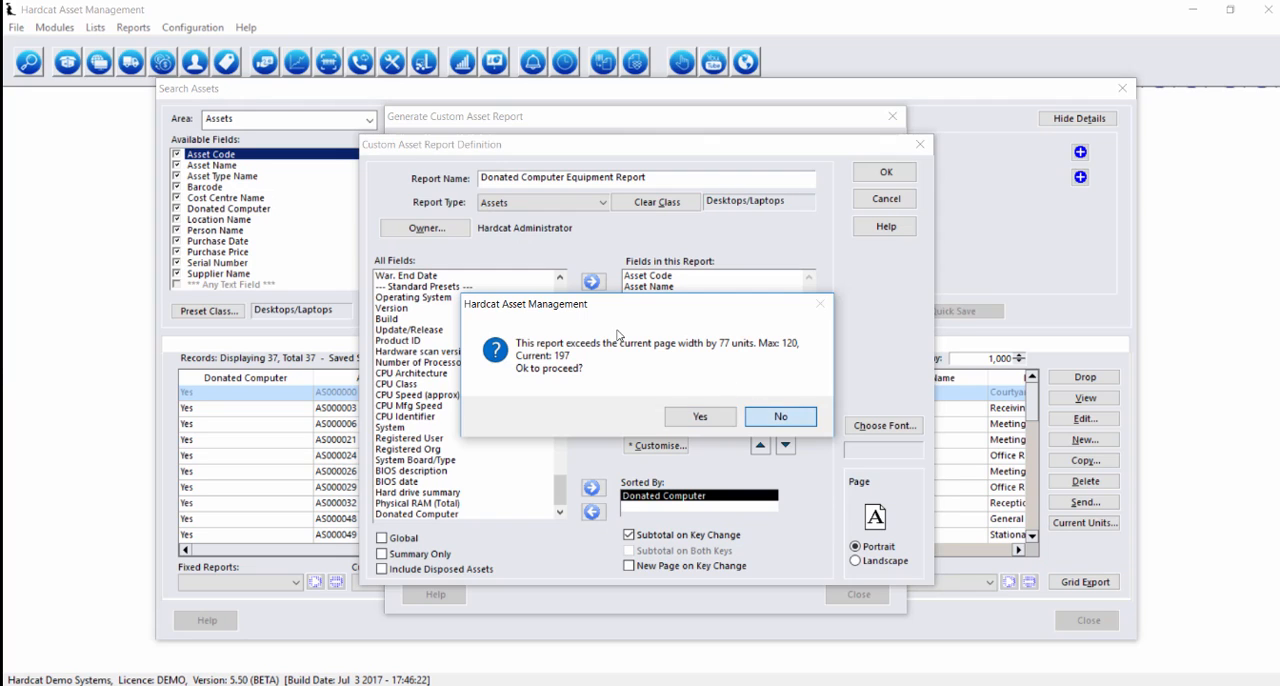
{"action": "left_click", "coordinate": [772, 418]}
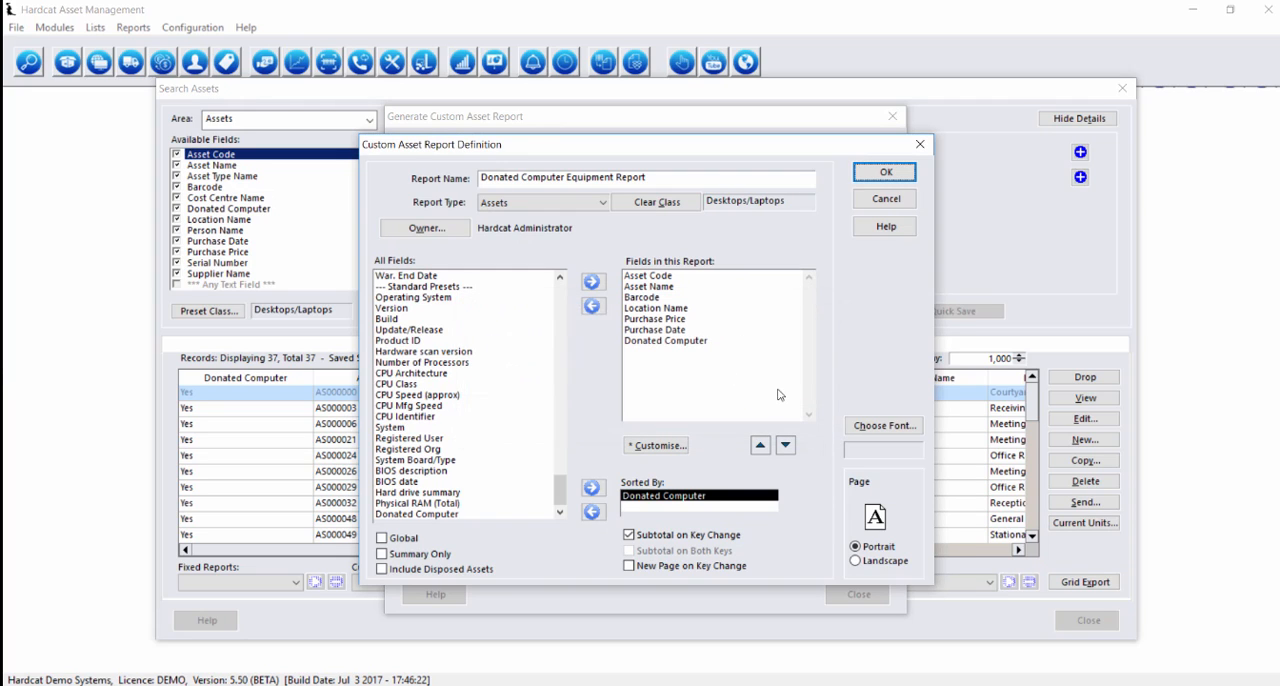
{"action": "left_click", "coordinate": [884, 562]}
{"action": "left_click", "coordinate": [885, 172]}
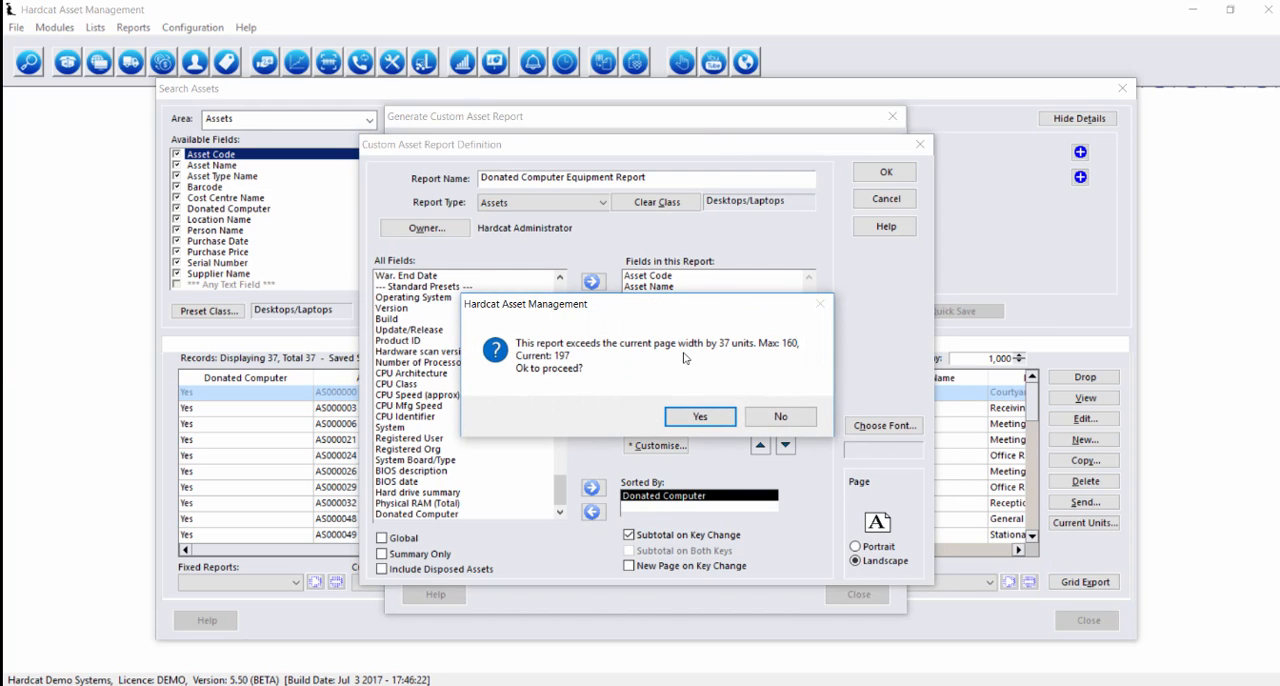
{"action": "key", "text": "Return"}
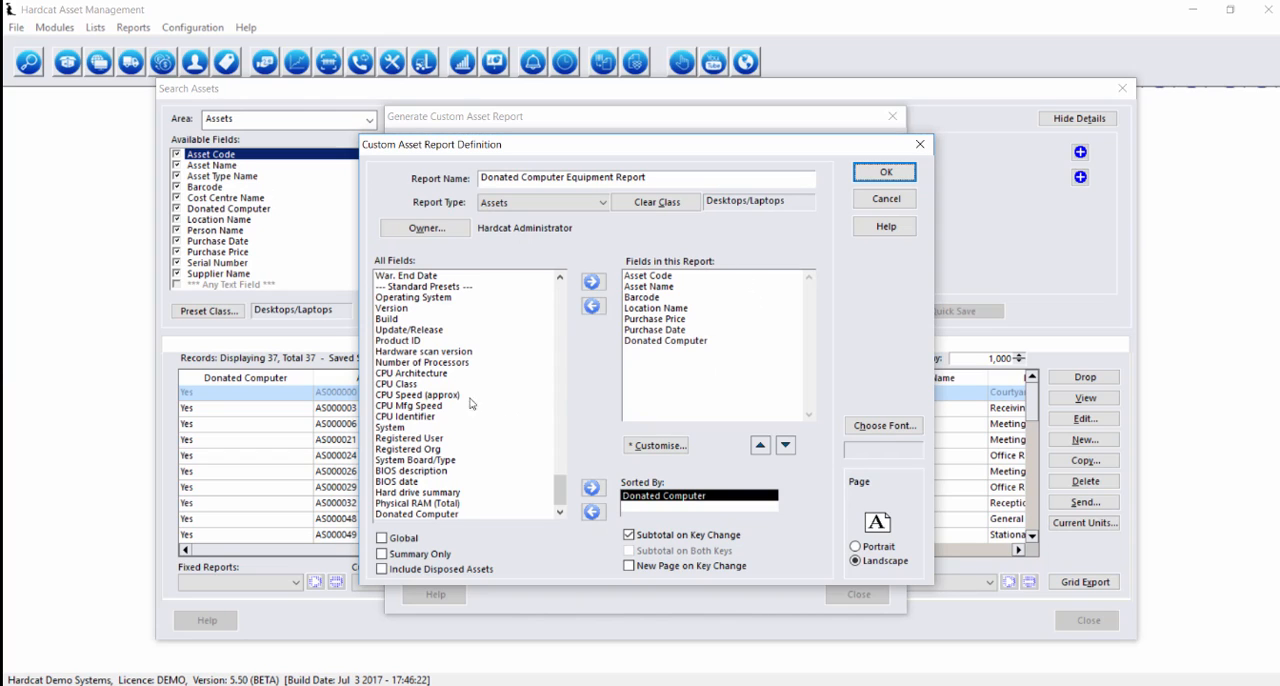
Set the field width of the report's Donated Computer column to 20
{"action": "double_click", "coordinate": [668, 341]}
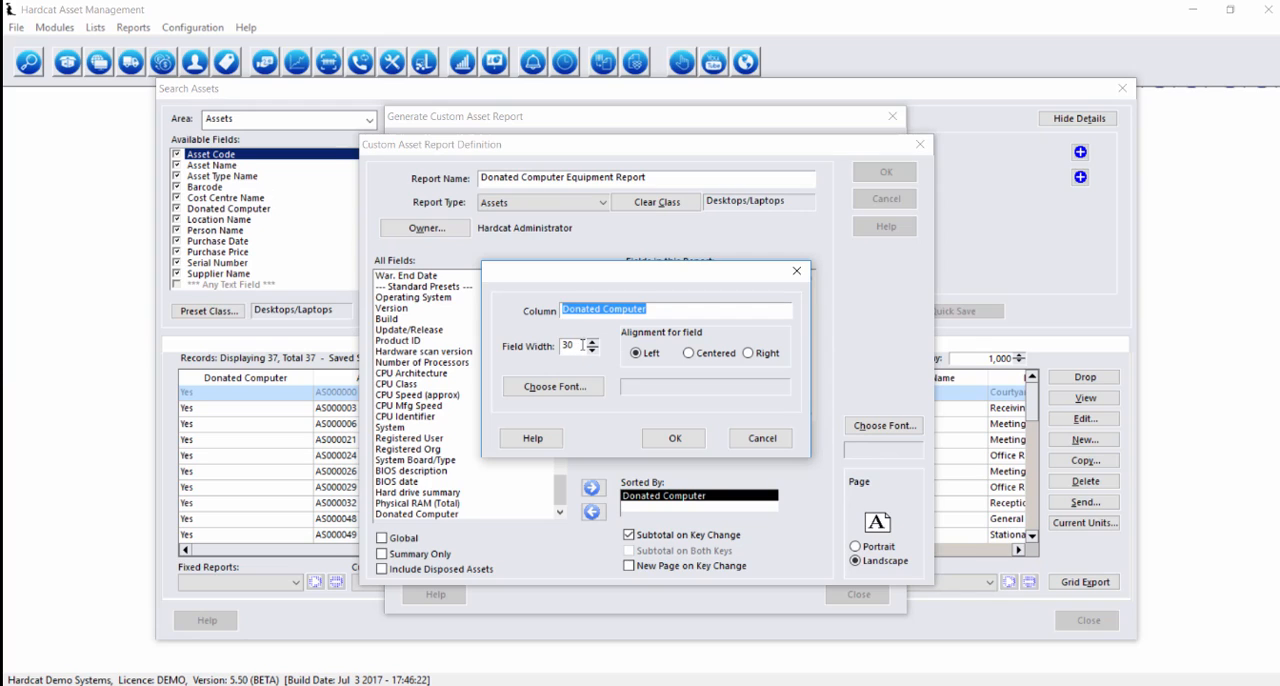
{"action": "key", "text": "Tab"}
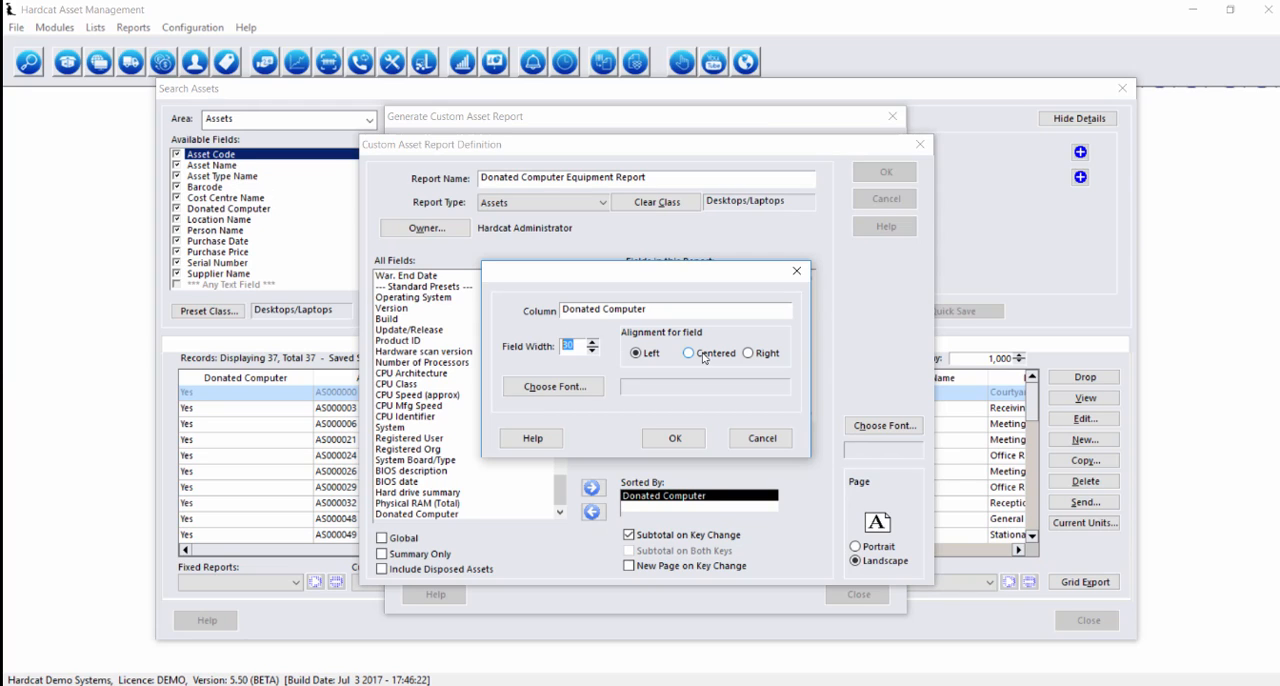
{"action": "type", "text": "20"}
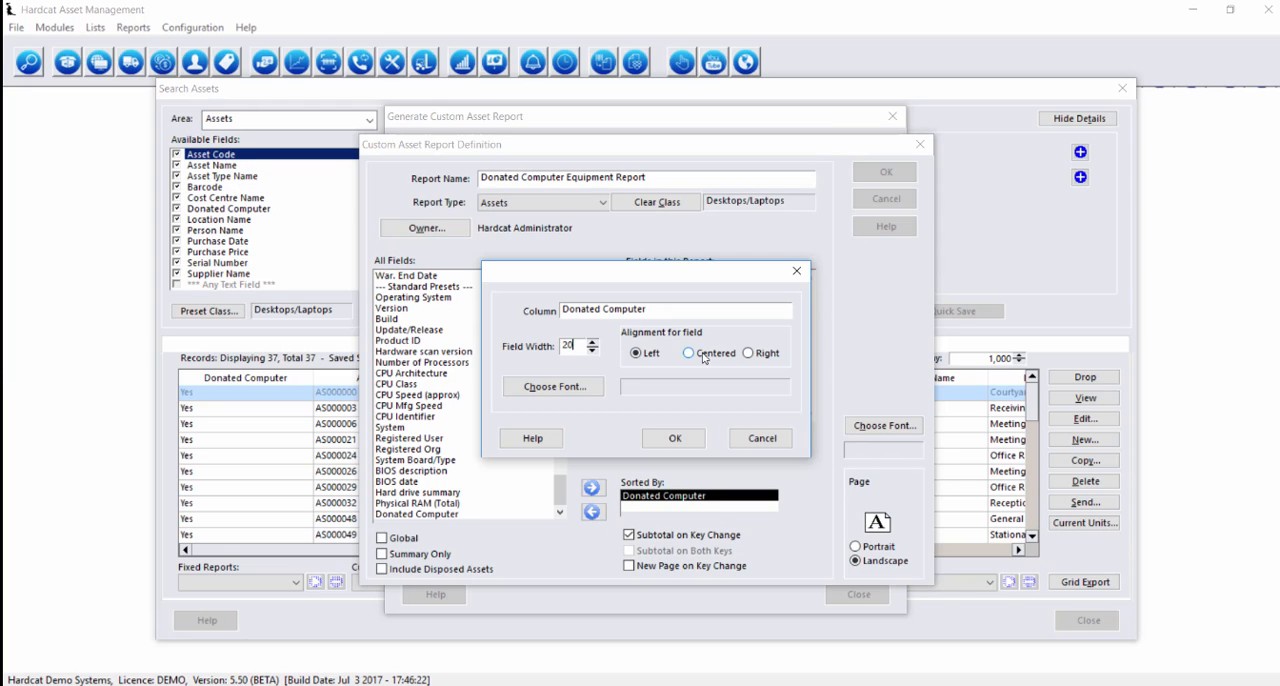
{"action": "left_click", "coordinate": [675, 440]}
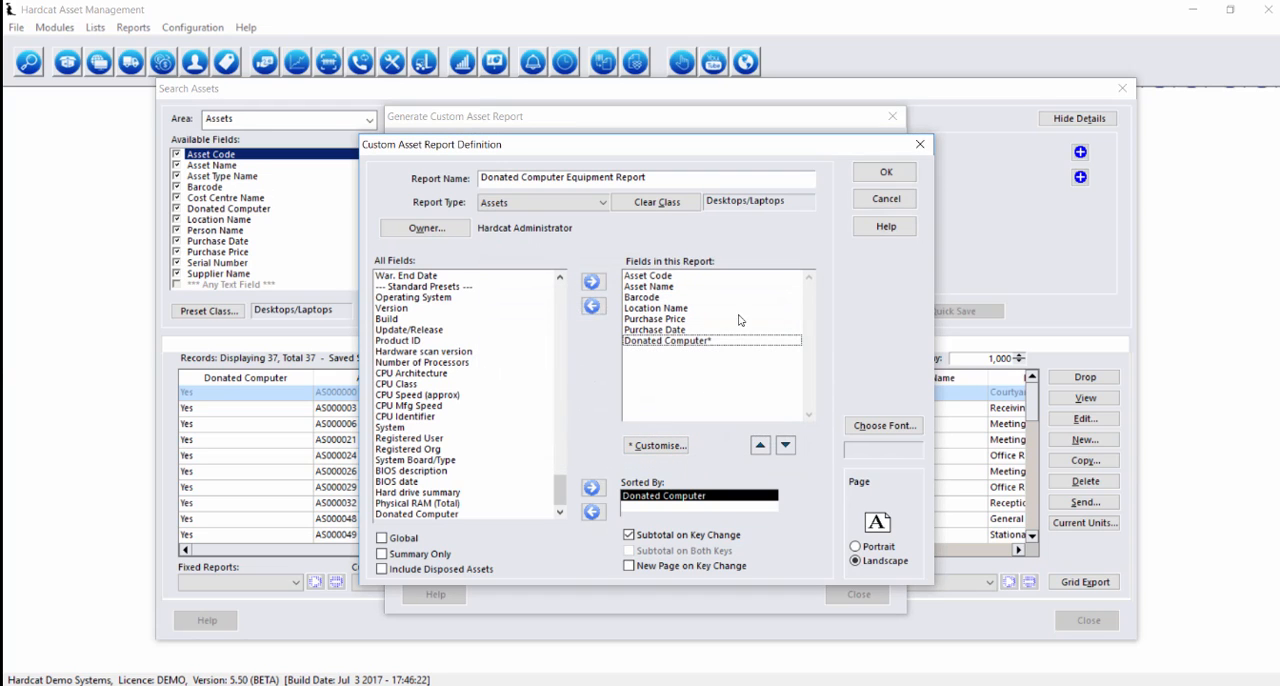
Set the field width of the report's Asset Code column to 12
{"action": "double_click", "coordinate": [659, 277]}
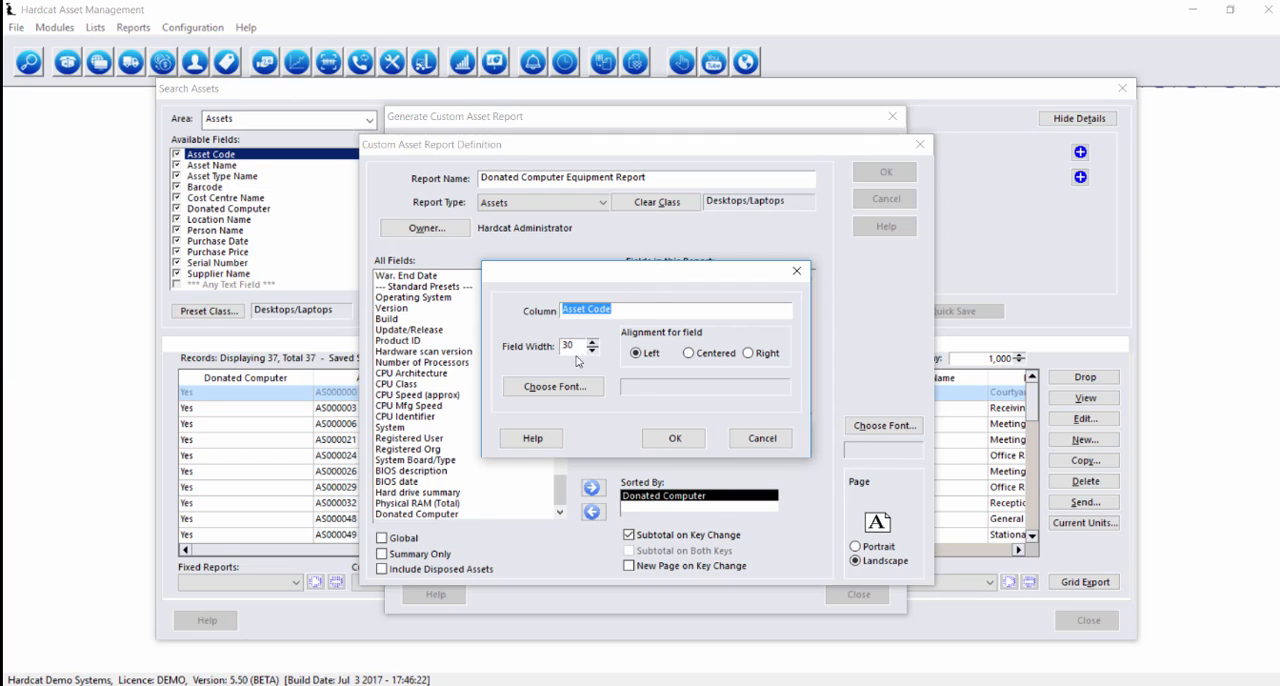
{"action": "key", "text": "Tab"}
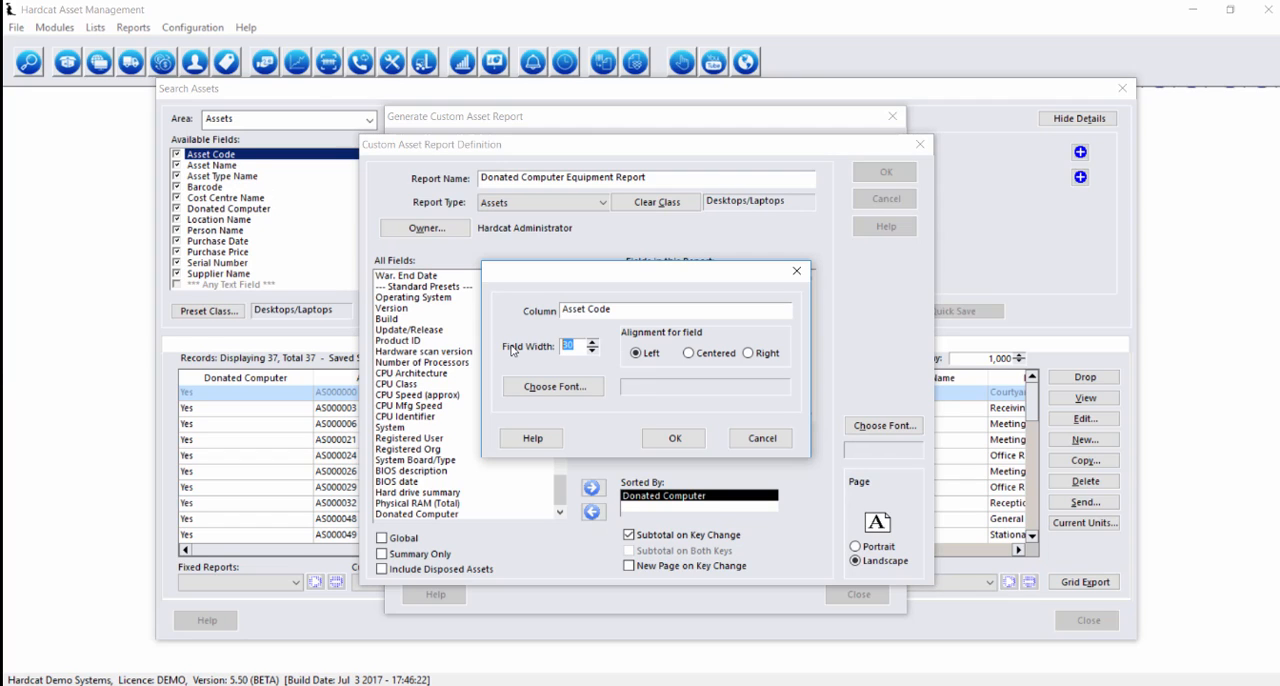
{"action": "type", "text": "12"}
{"action": "key", "text": "Return"}
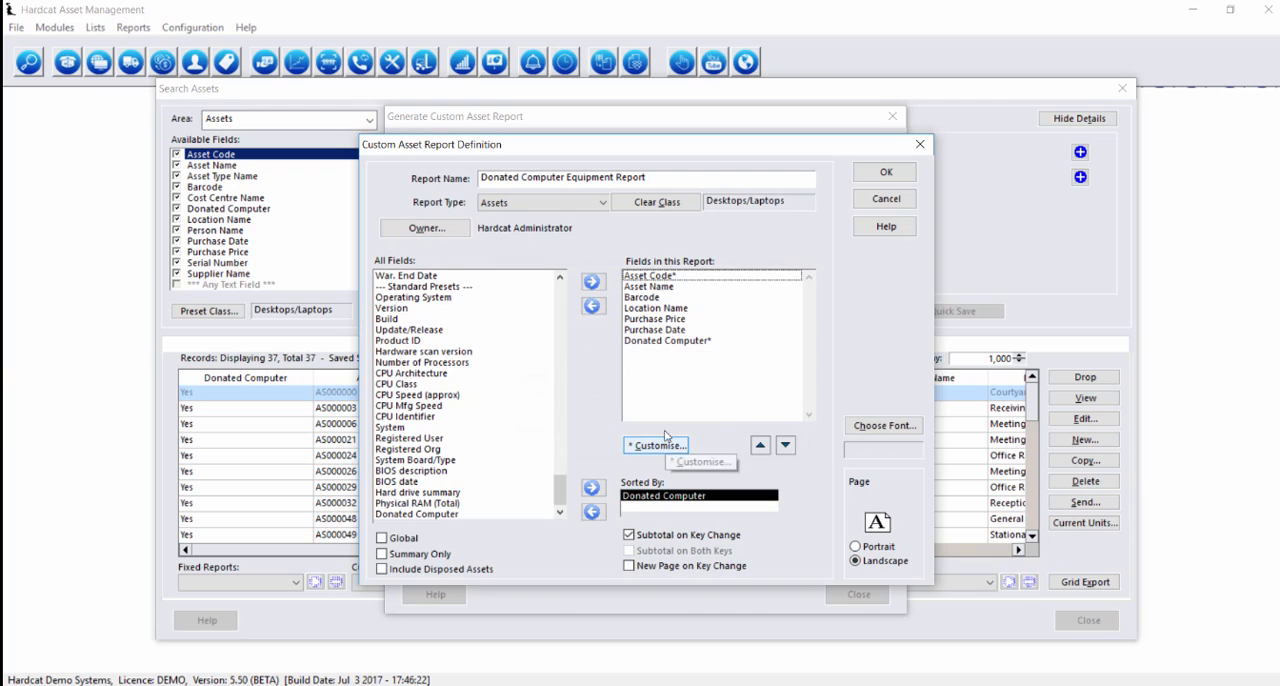
Set the field width of the report's Barcode column to 15 and save the report definition
{"action": "key", "text": "Down"}
{"action": "key", "text": "Down"}
{"action": "key", "text": "Return"}
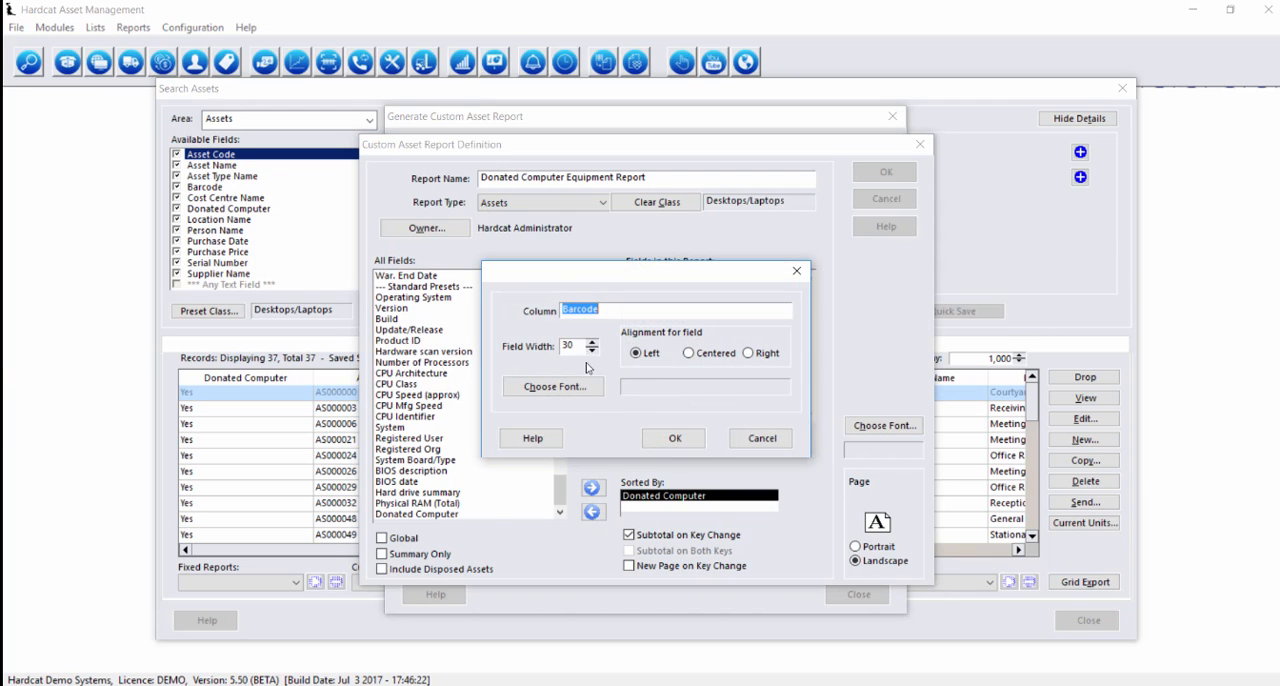
{"action": "key", "text": "Tab"}
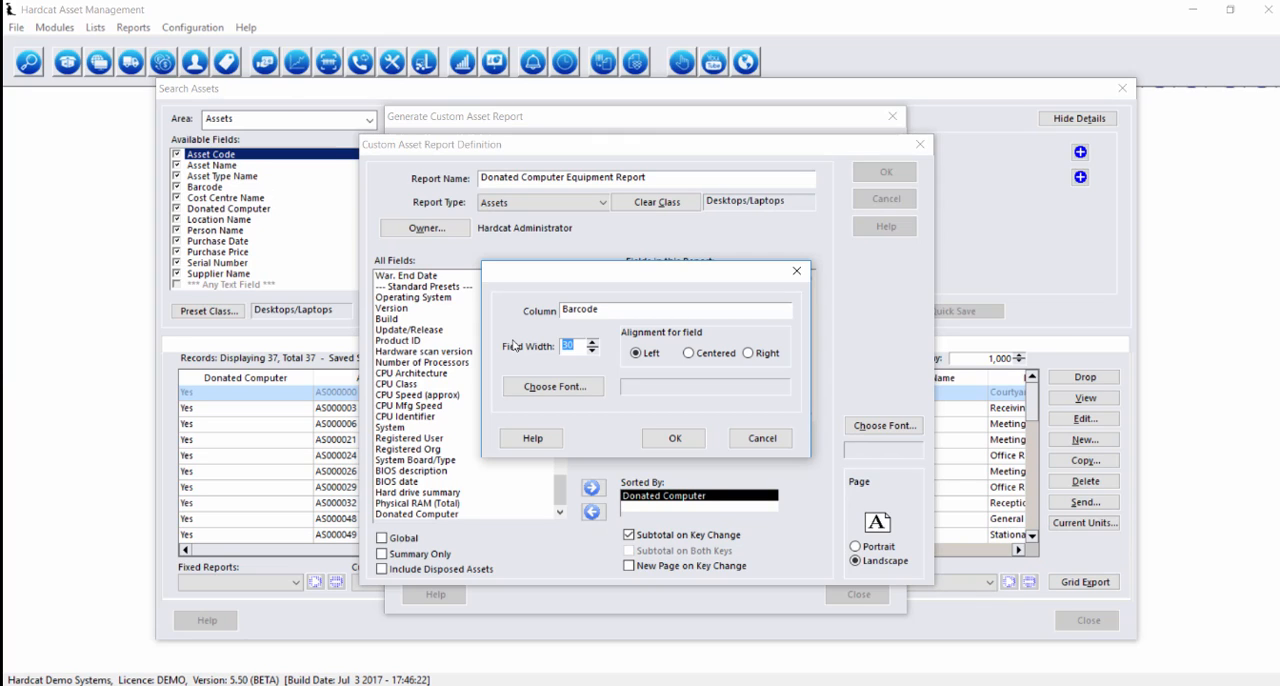
{"action": "type", "text": "15"}
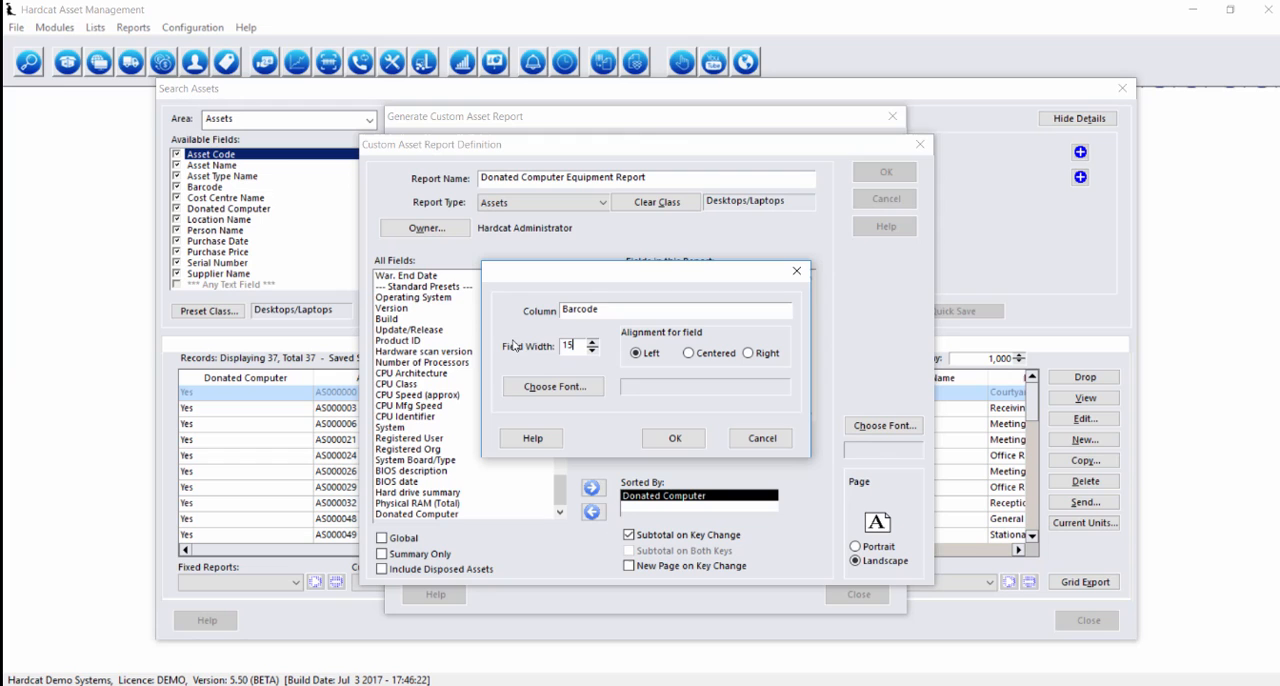
{"action": "left_click", "coordinate": [672, 439]}
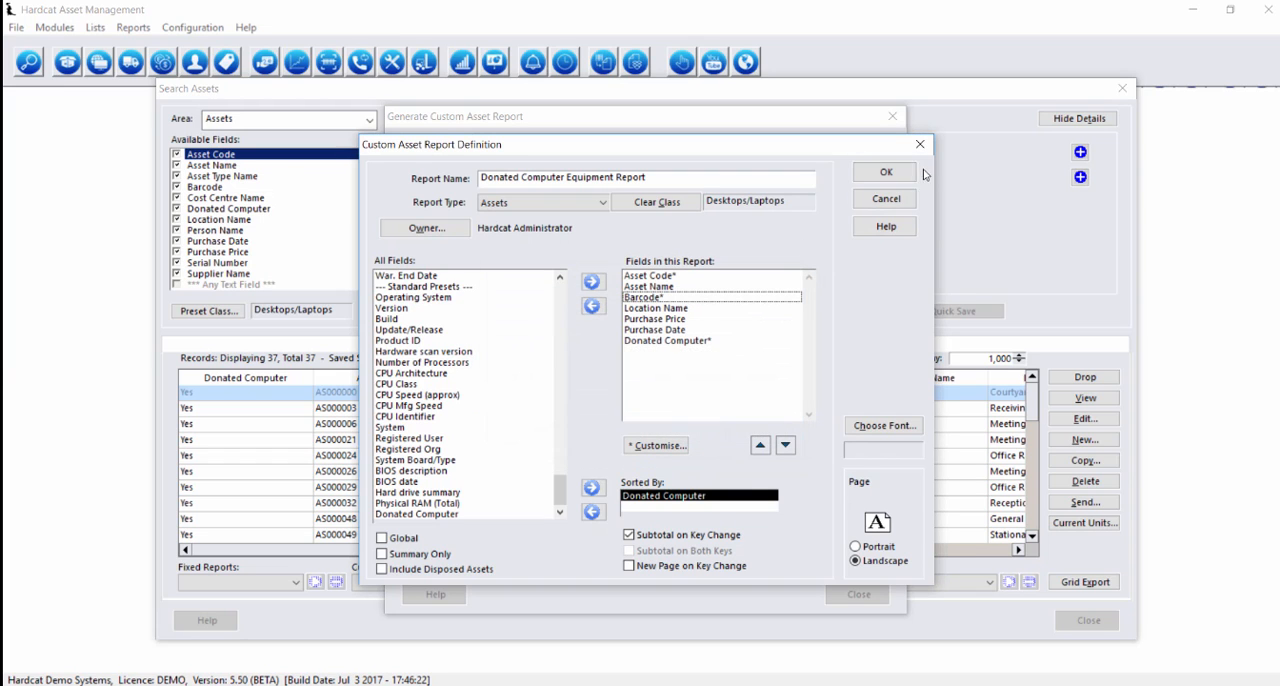
{"action": "left_click", "coordinate": [885, 172]}
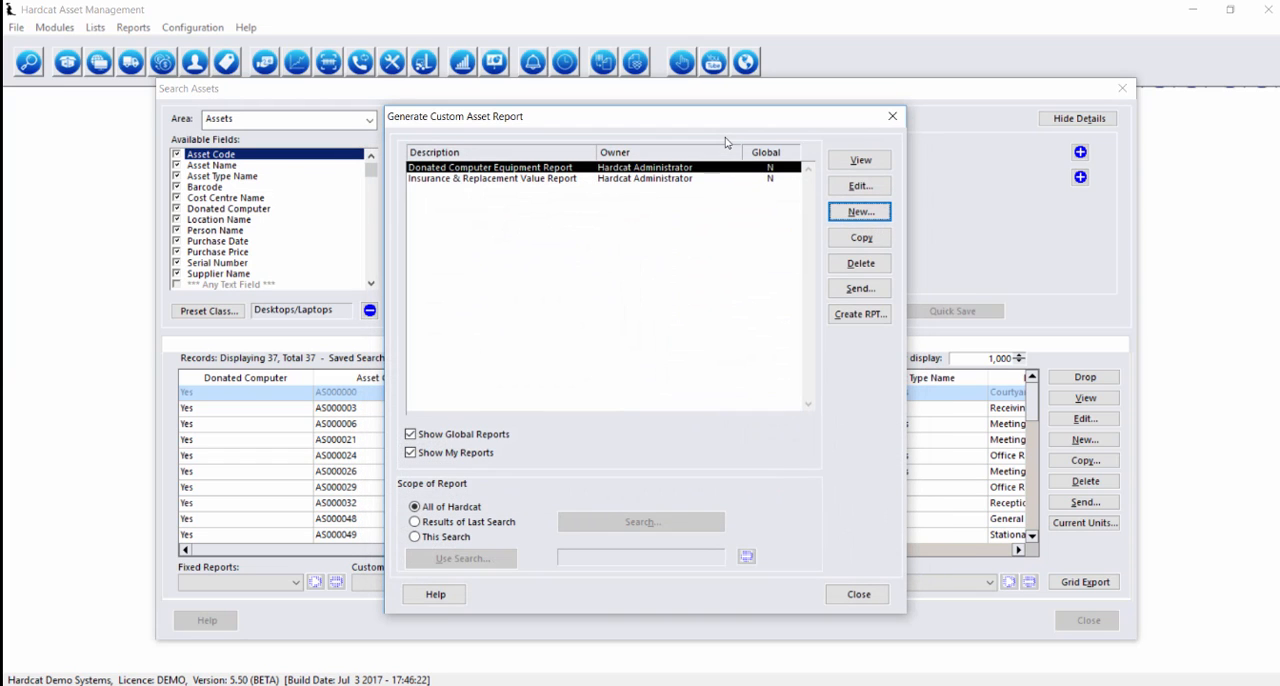
View the Donated Computer Equipment Report and check the column layout, subtotals and grand total across its pages
{"action": "left_click", "coordinate": [852, 166]}
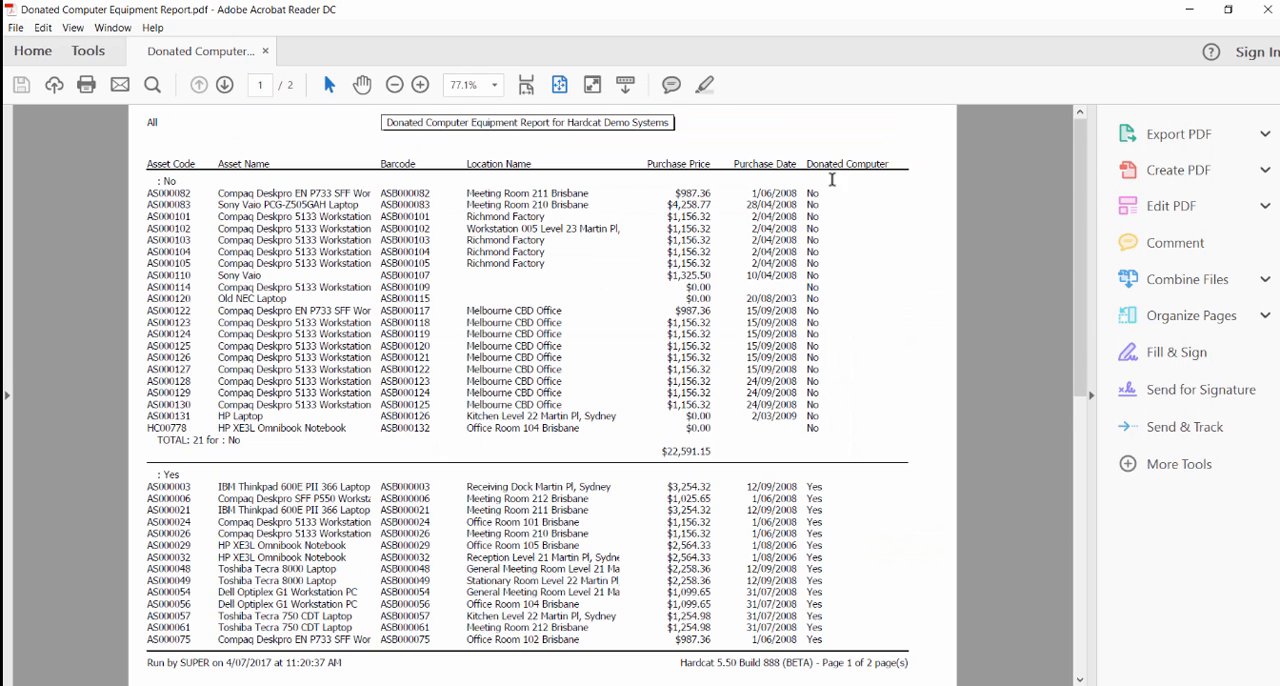
{"action": "scroll", "coordinate": [397, 209], "scroll_direction": "down", "scroll_amount": 2}
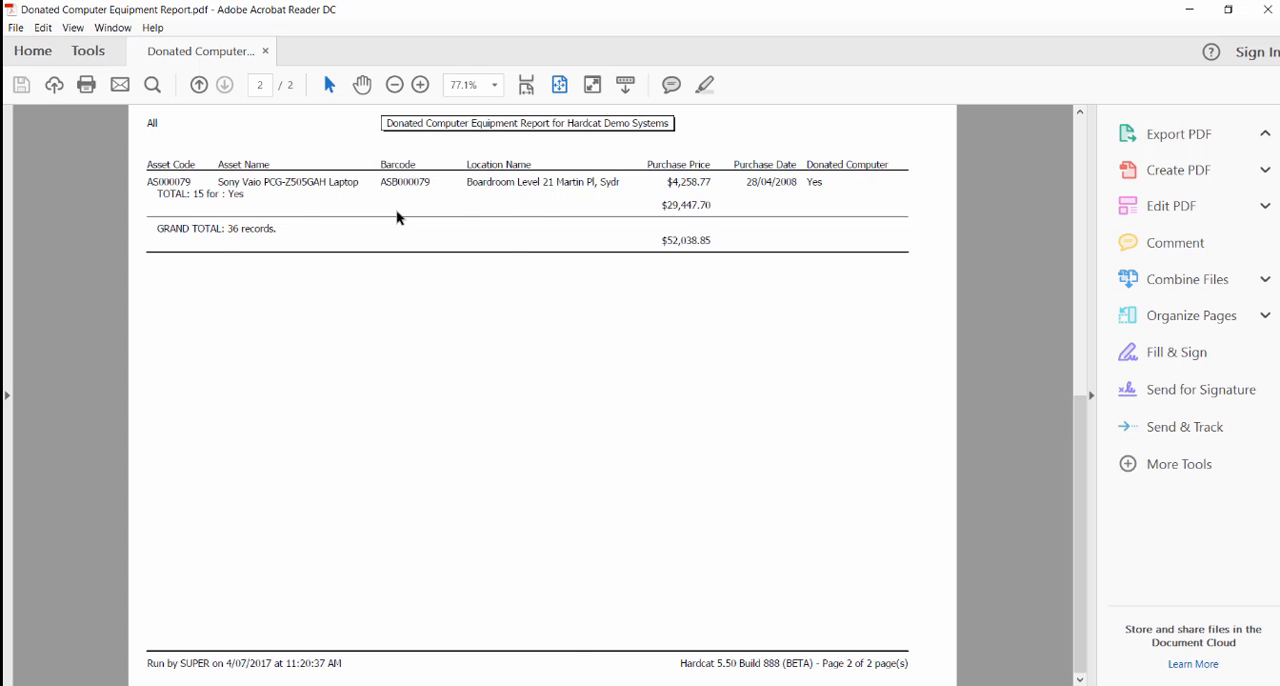
{"action": "scroll", "coordinate": [406, 215], "scroll_direction": "up", "scroll_amount": 2}
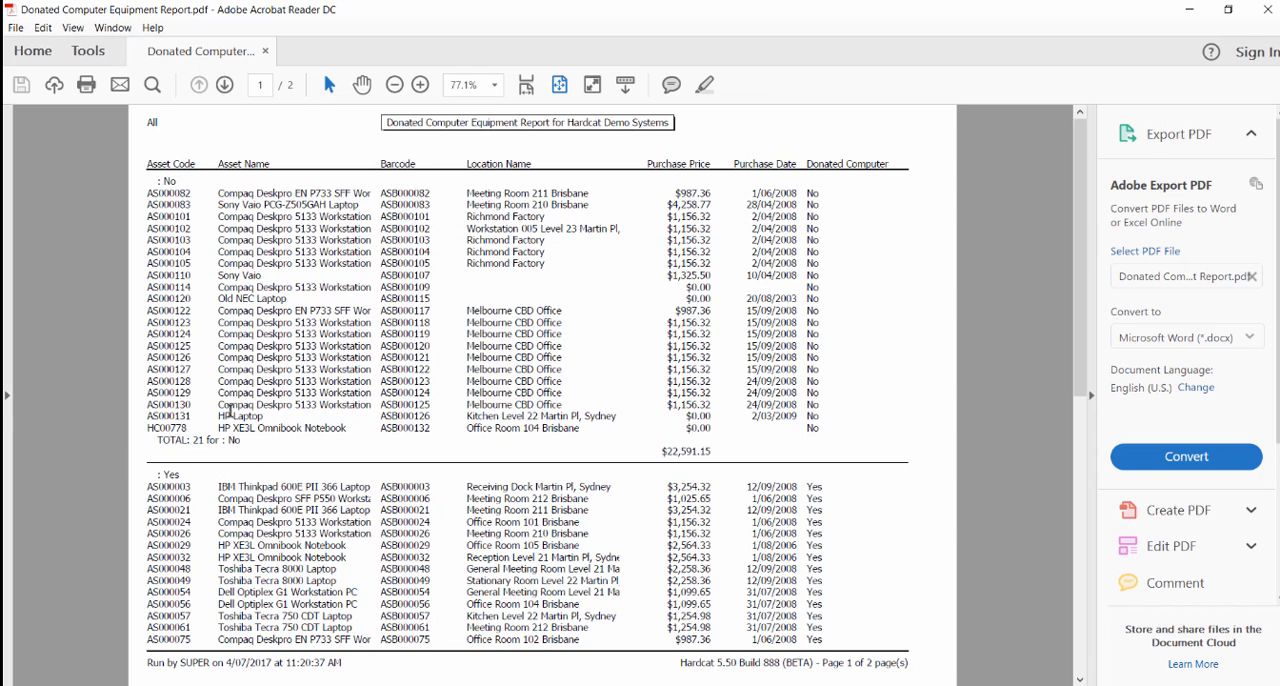
{"action": "scroll", "coordinate": [215, 400], "scroll_direction": "down", "scroll_amount": 3}
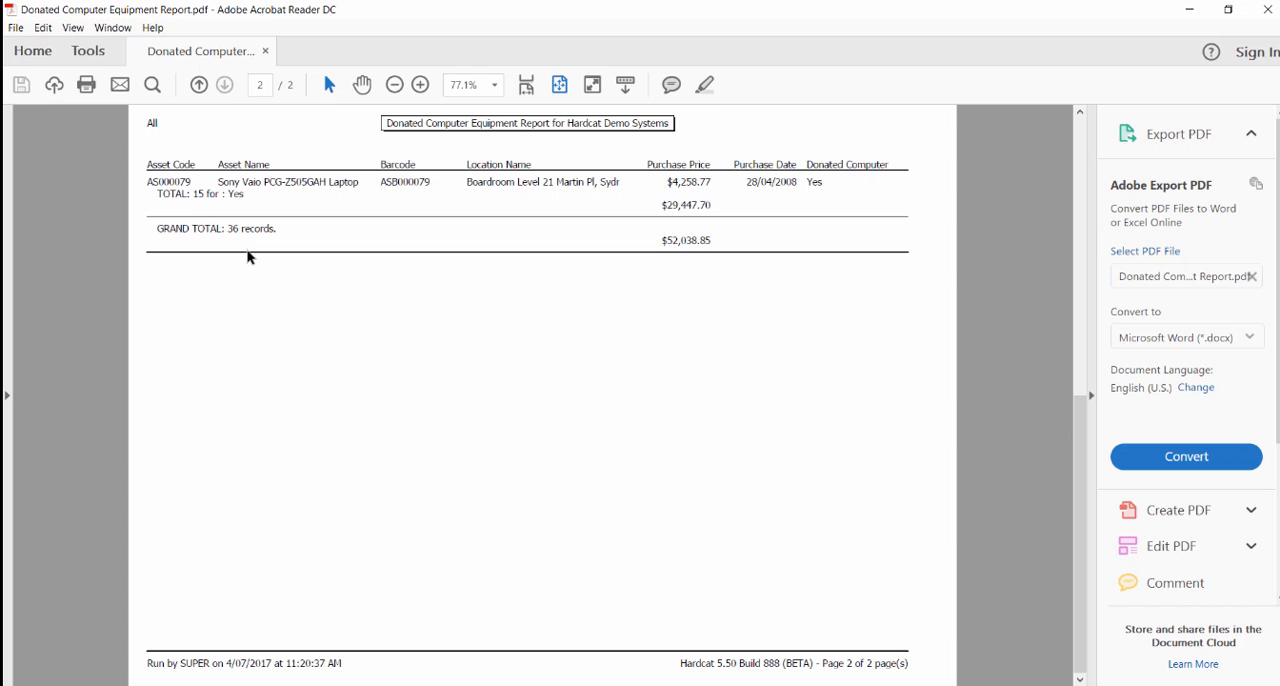
{"action": "scroll", "coordinate": [359, 300], "scroll_direction": "up", "scroll_amount": 1}
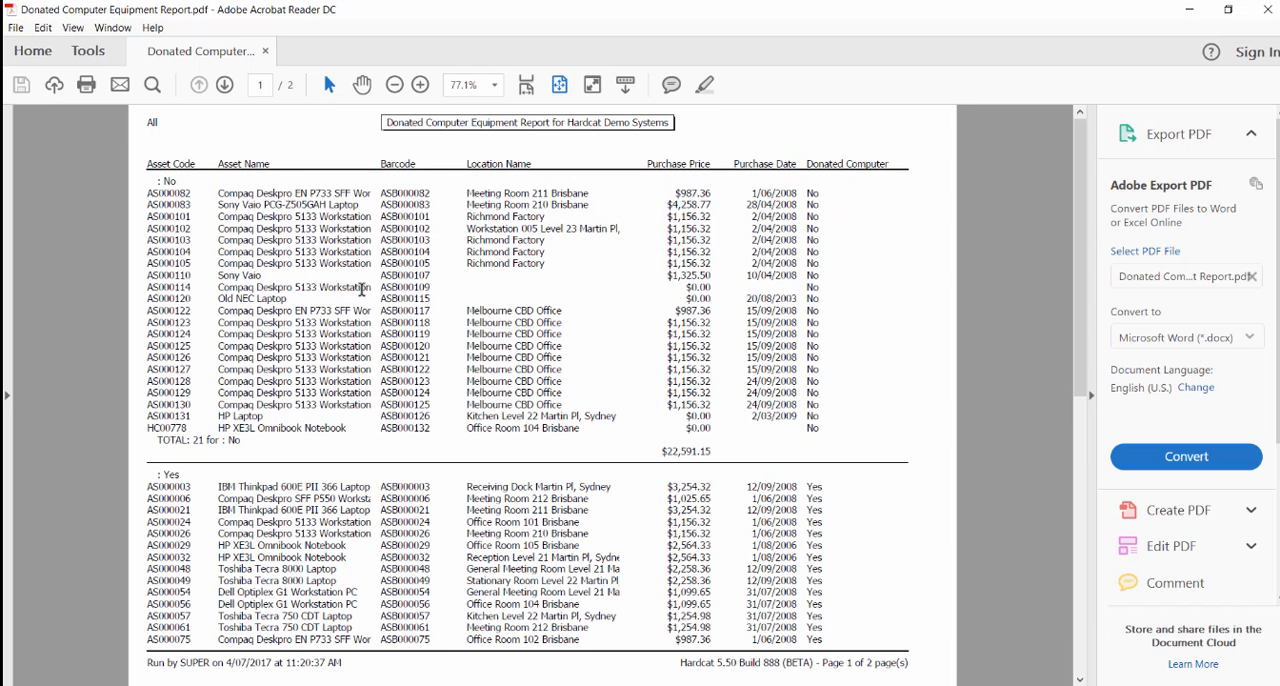
{"action": "left_click", "coordinate": [1266, 9]}
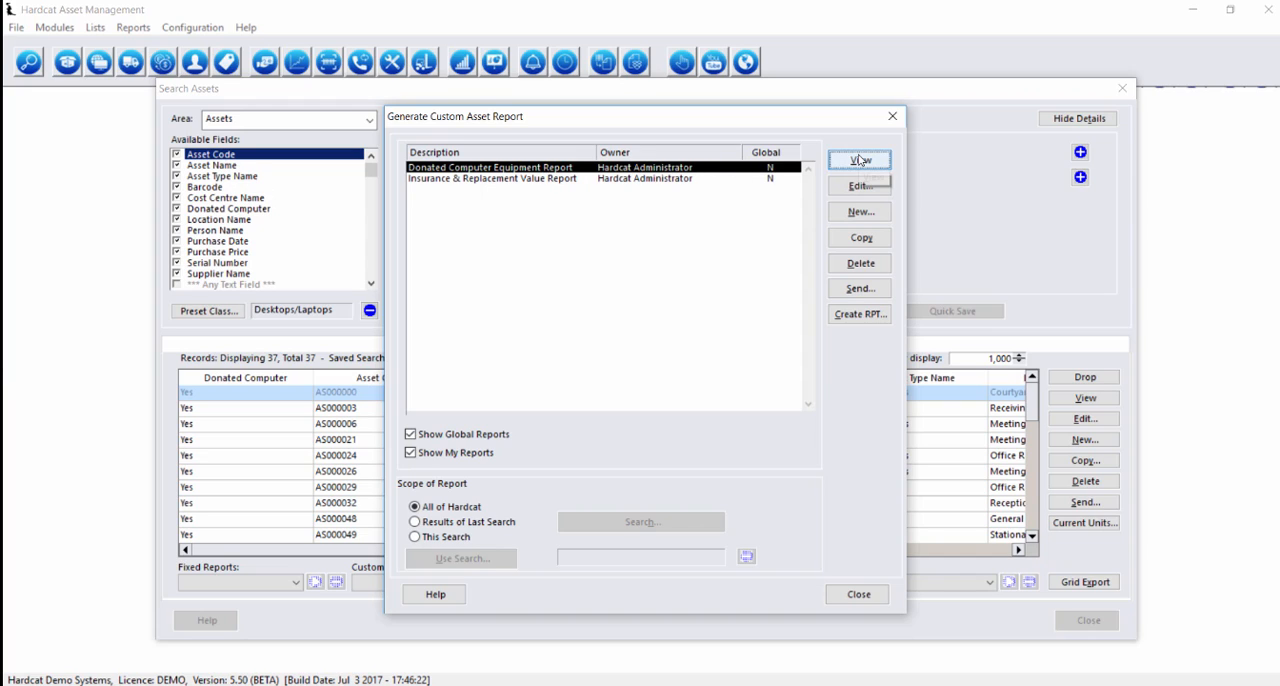
Open the report's send options, set the report tag to Internal and preview the tagged report
{"action": "left_click", "coordinate": [849, 290]}
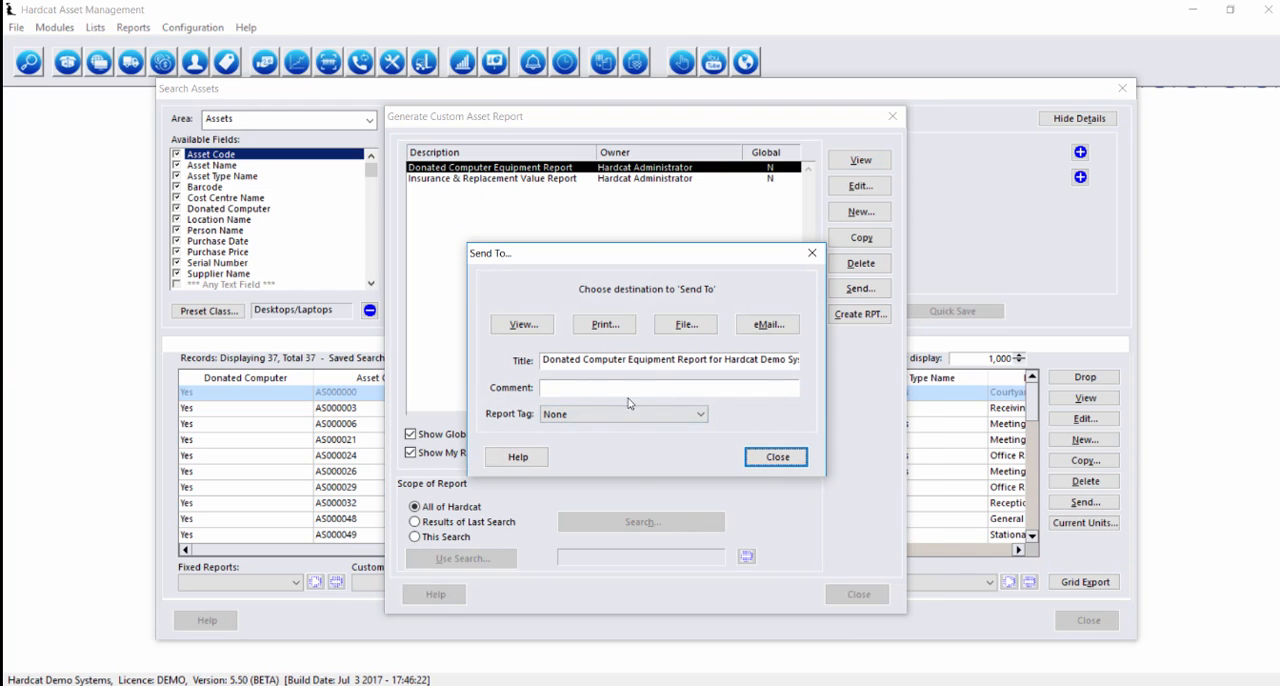
{"action": "left_click", "coordinate": [700, 415]}
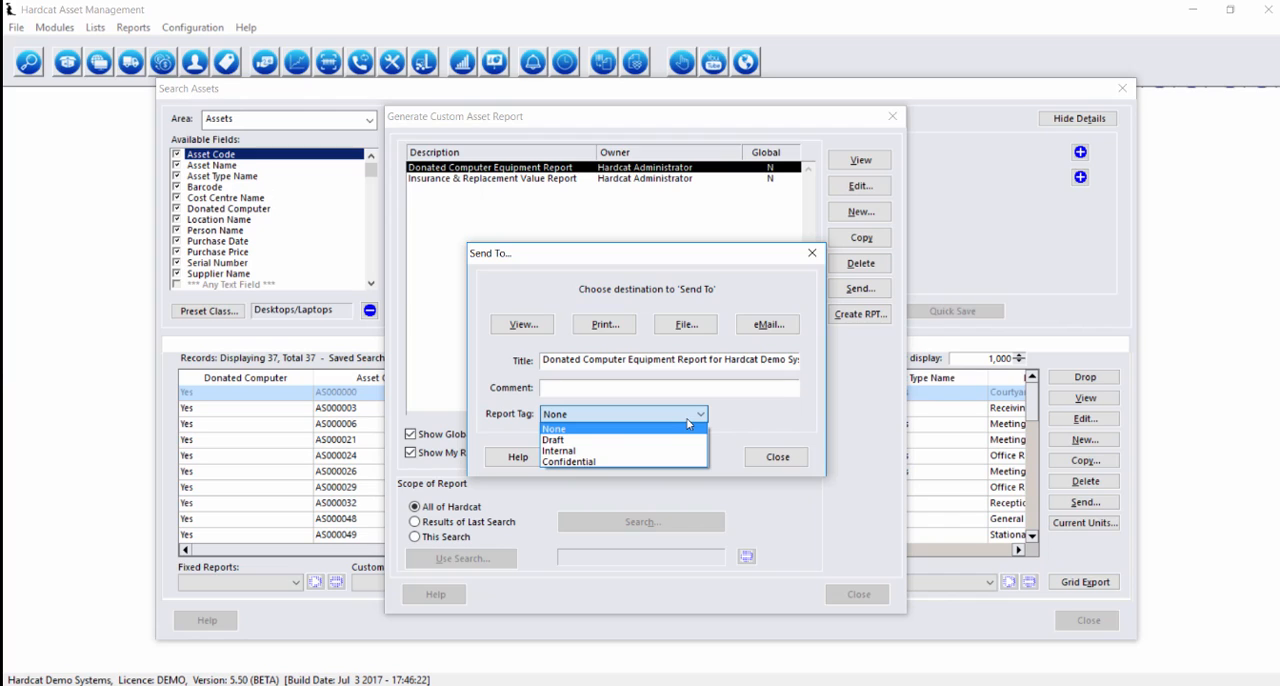
{"action": "left_click", "coordinate": [632, 452]}
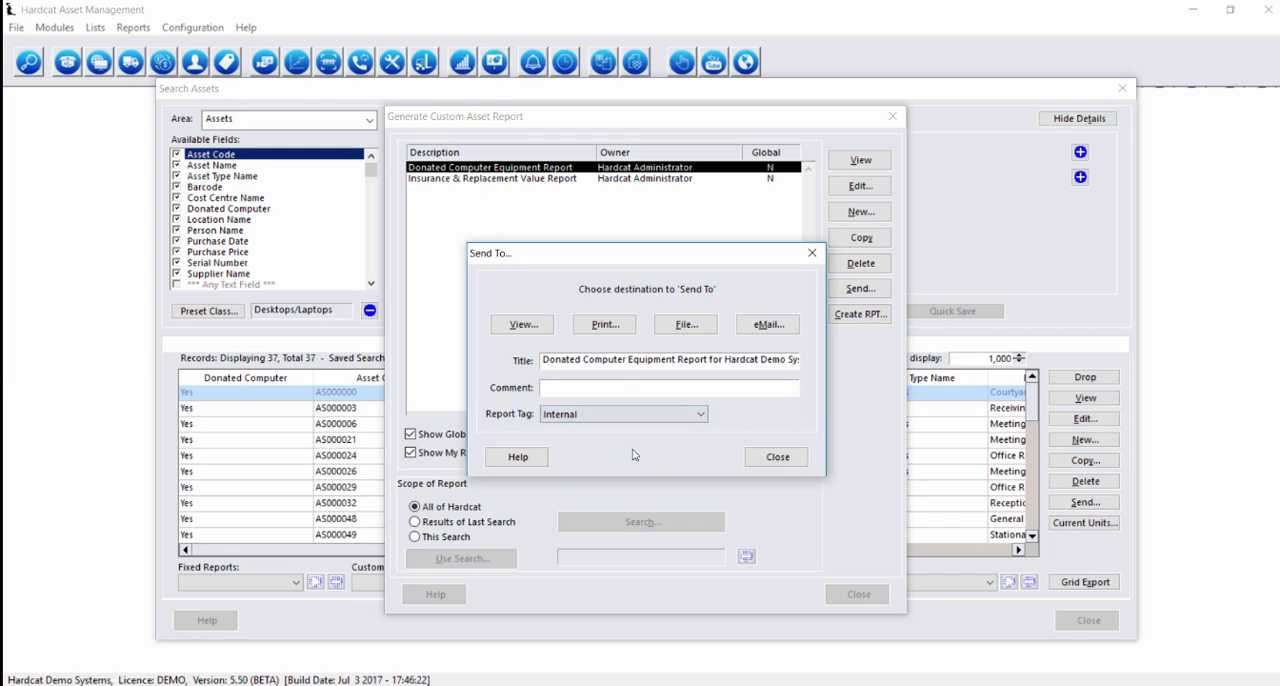
{"action": "left_click", "coordinate": [512, 326]}
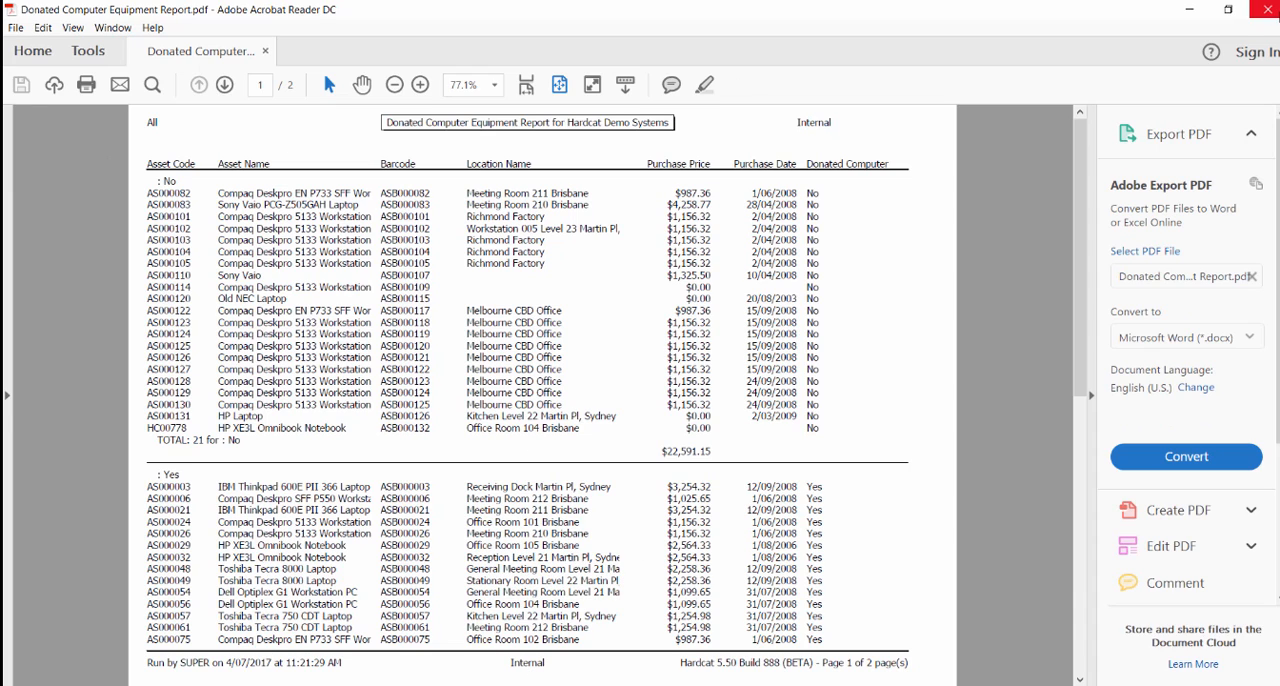
{"action": "left_click", "coordinate": [1264, 9]}
Change the report tag to Draft and generate another preview of the report
{"action": "left_click", "coordinate": [618, 413]}
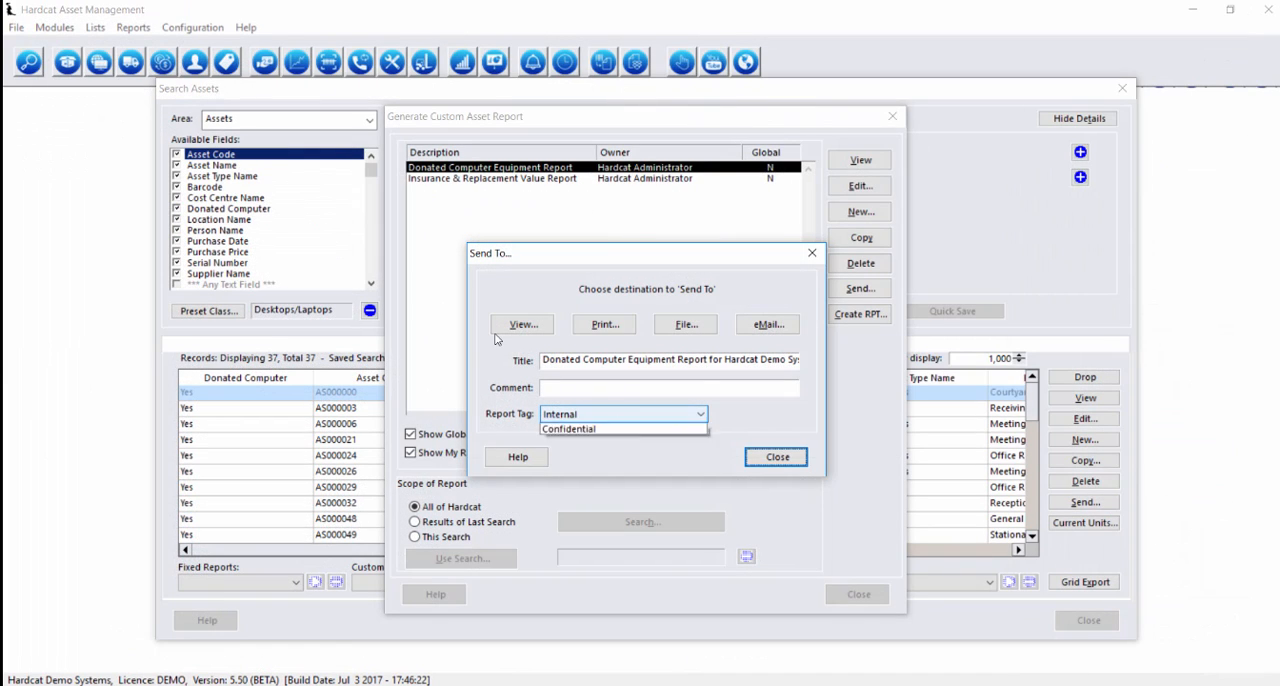
{"action": "left_click", "coordinate": [612, 441]}
{"action": "left_click", "coordinate": [503, 327]}
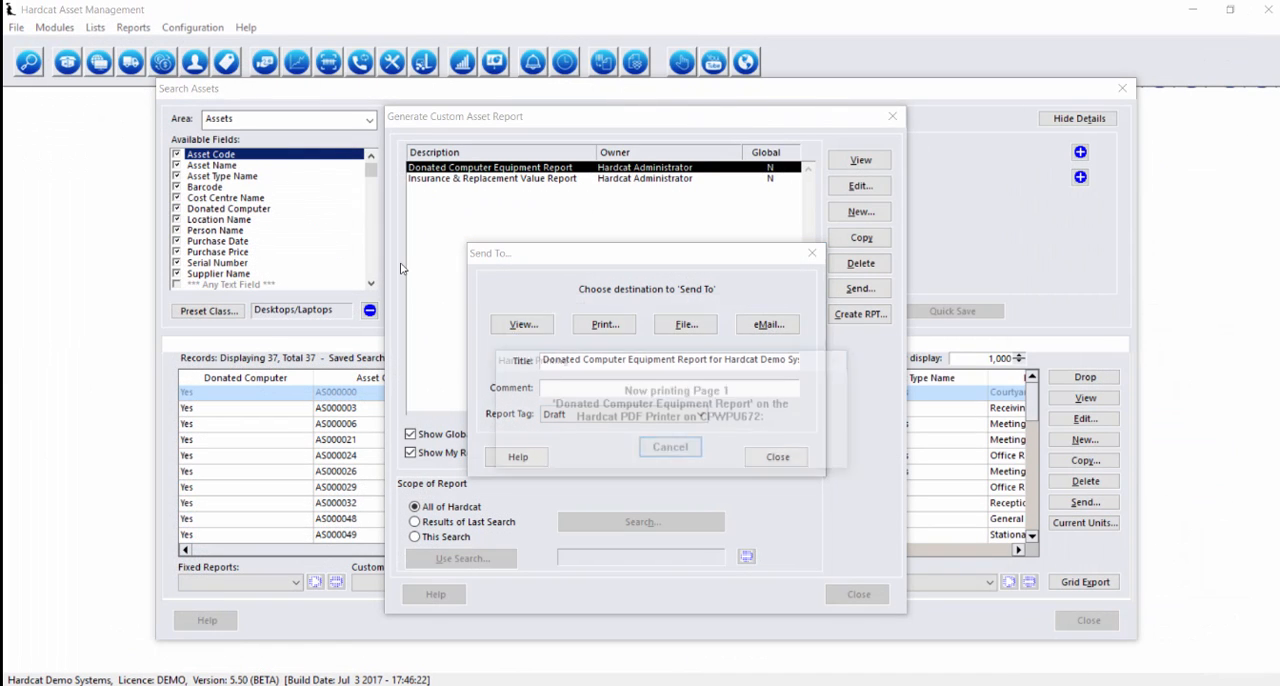